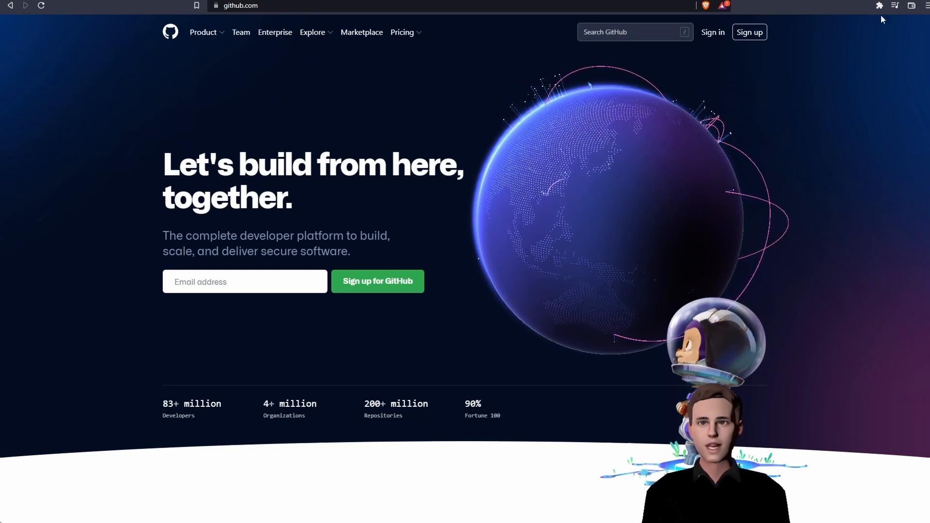
- Download the 64-bit Git 2.37.1 for Windows installer from git-scm.com into the Programs folder
{"action": "left_click", "coordinate": [756, 32]}
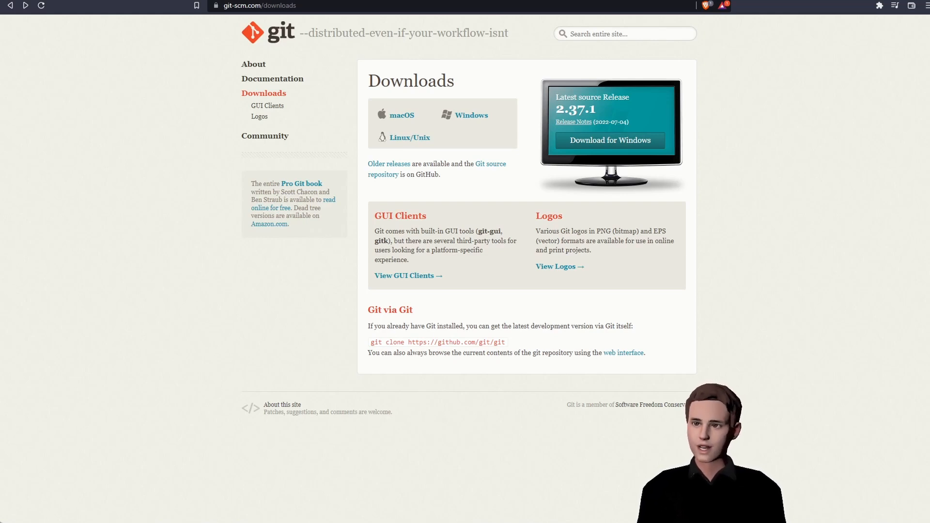
{"action": "left_click", "coordinate": [622, 145]}
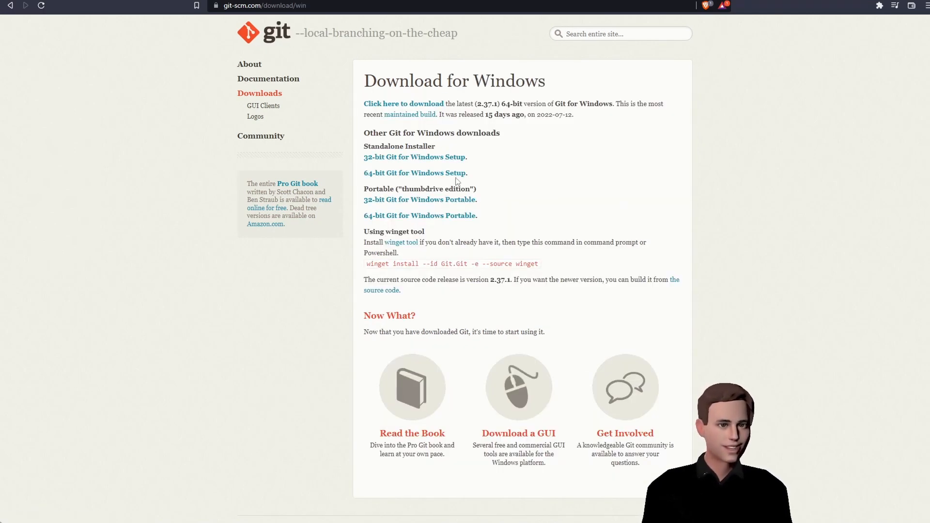
{"action": "left_click", "coordinate": [450, 173]}
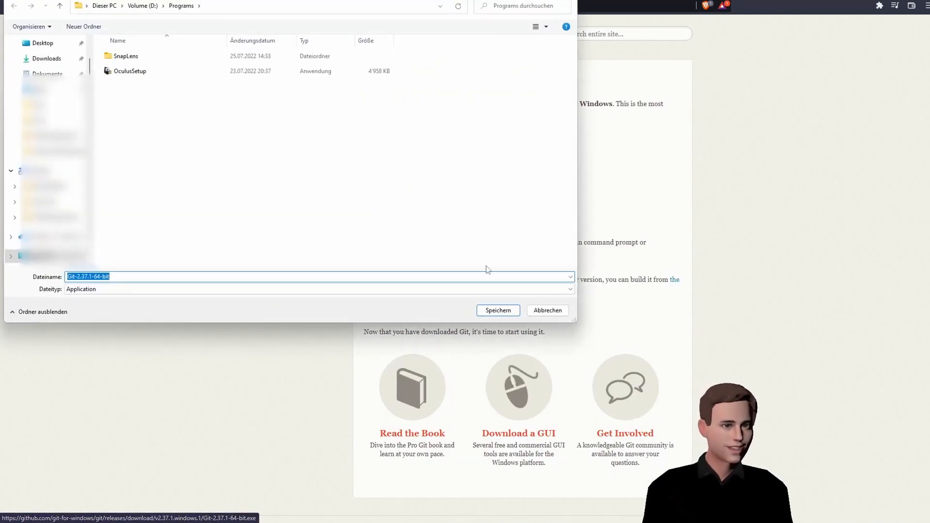
{"action": "left_click", "coordinate": [499, 311]}
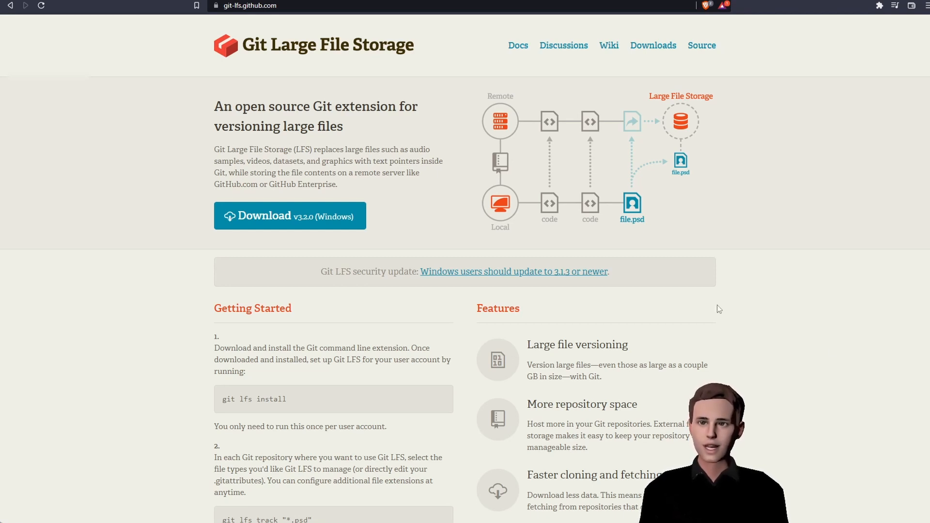
- Save git-lfs-windows-v3.2.0 from git-lfs.github.com into the Programs folder
{"action": "left_click", "coordinate": [357, 225]}
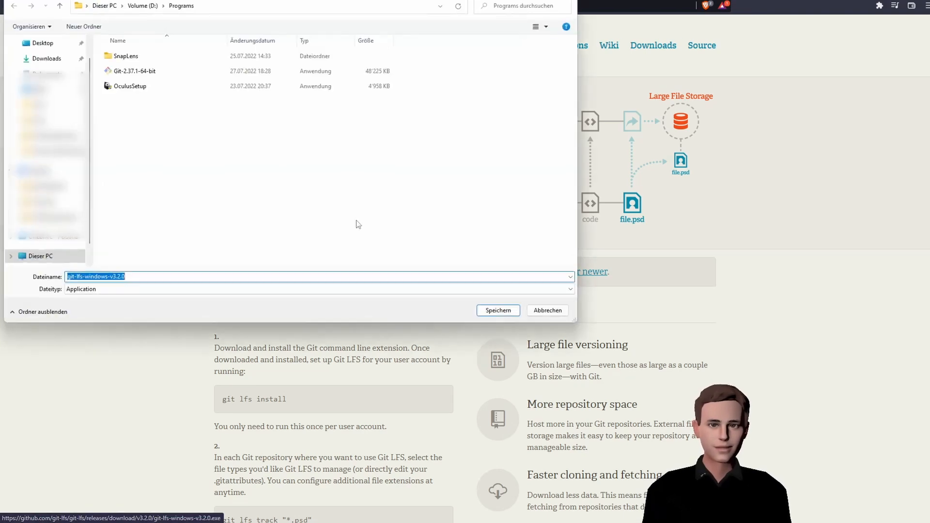
{"action": "left_click", "coordinate": [485, 310]}
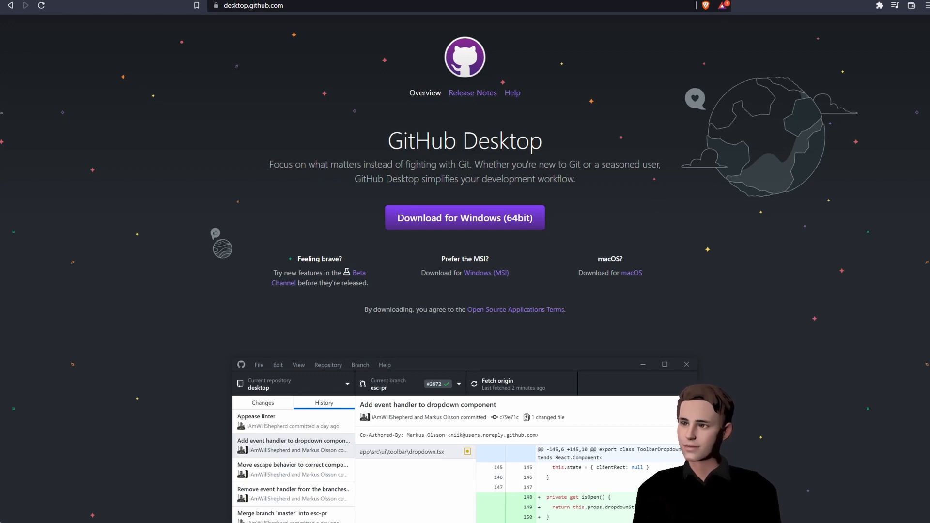
- Download GitHubDesktopSetup-x64 for 64-bit Windows into the Programs folder
{"action": "left_click", "coordinate": [463, 217]}
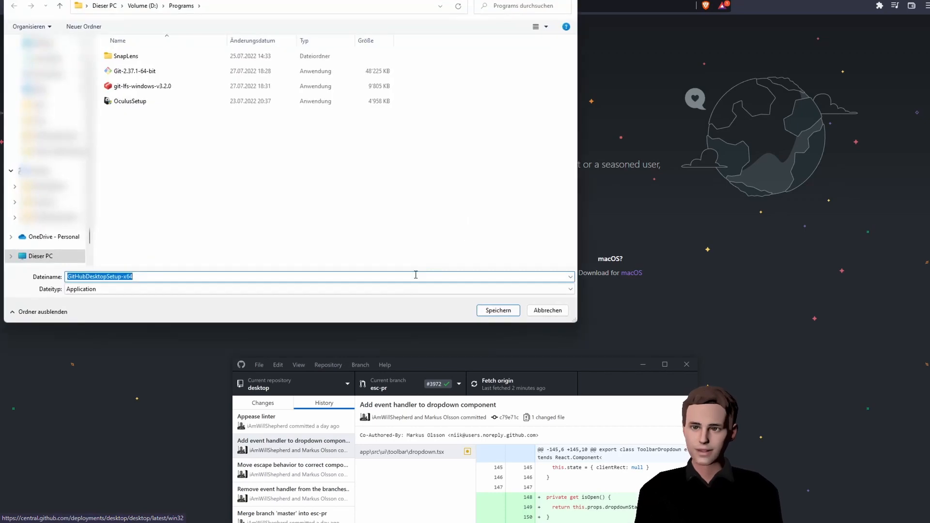
{"action": "left_click", "coordinate": [486, 312]}
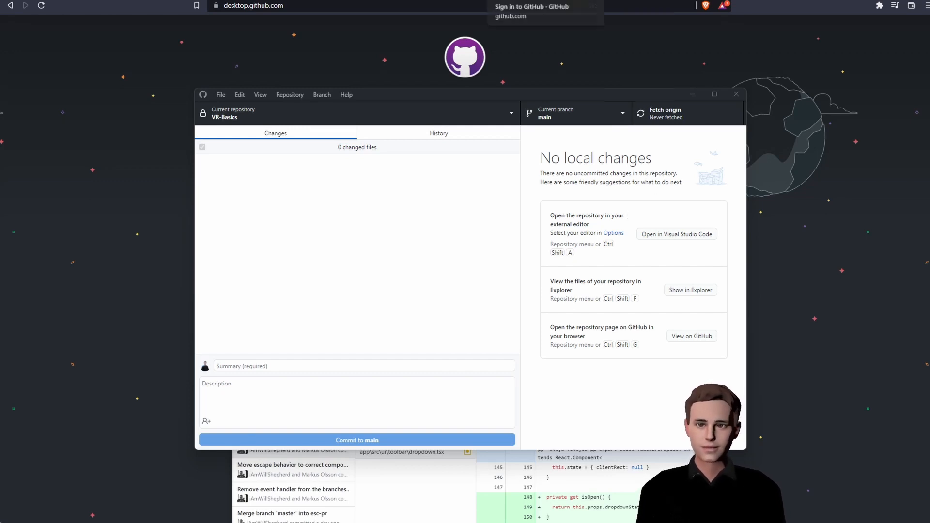
- Sign in to GitHub and start a new repository
{"action": "left_click", "coordinate": [545, 1]}
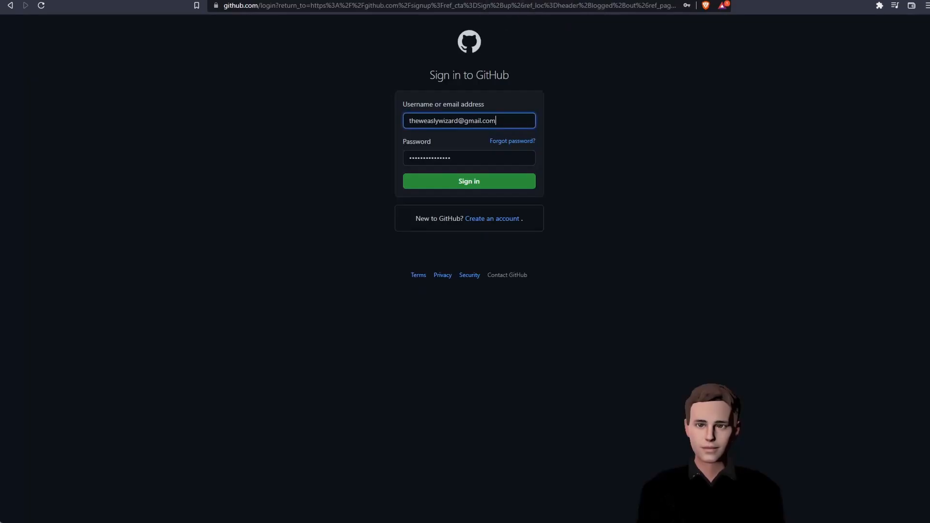
{"action": "left_click", "coordinate": [496, 185]}
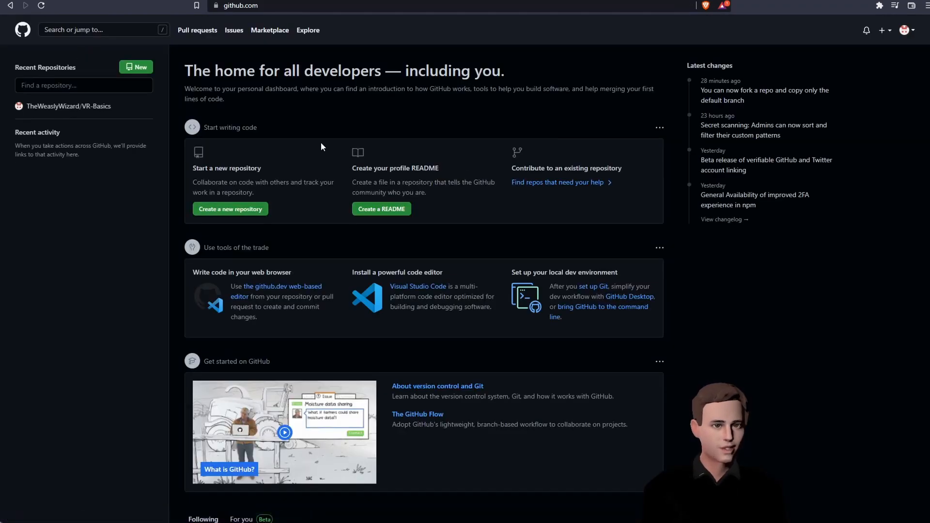
{"action": "left_click", "coordinate": [140, 68]}
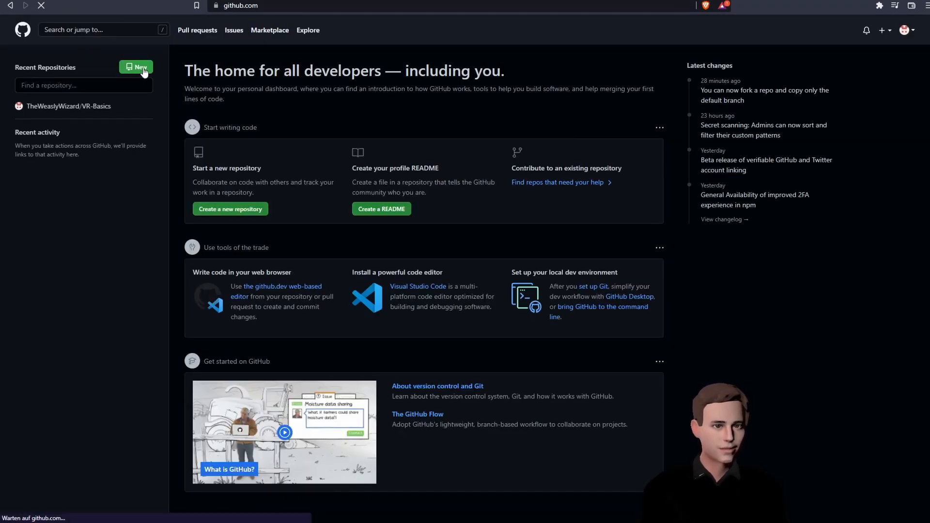
- Name the repository github-setup with the description 'Github Tutorial Video'
{"action": "left_click", "coordinate": [473, 146]}
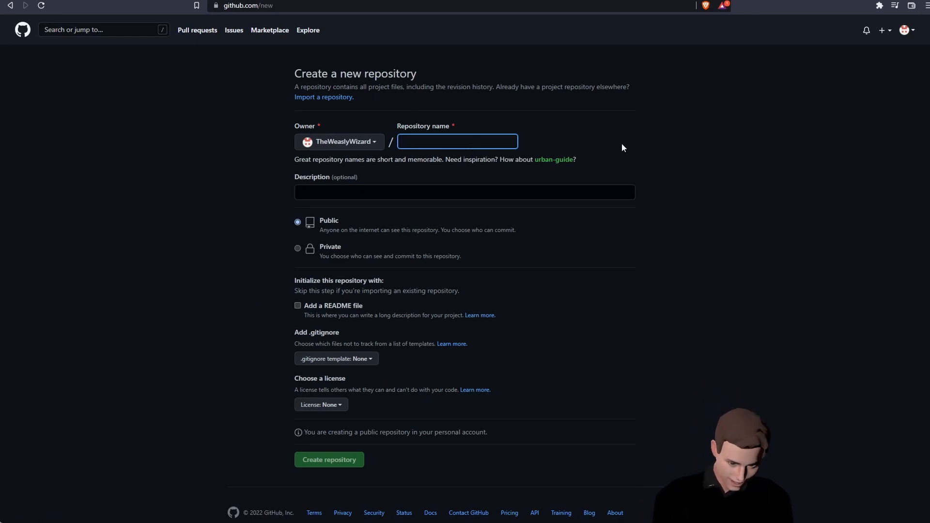
{"action": "type", "text": "github"}
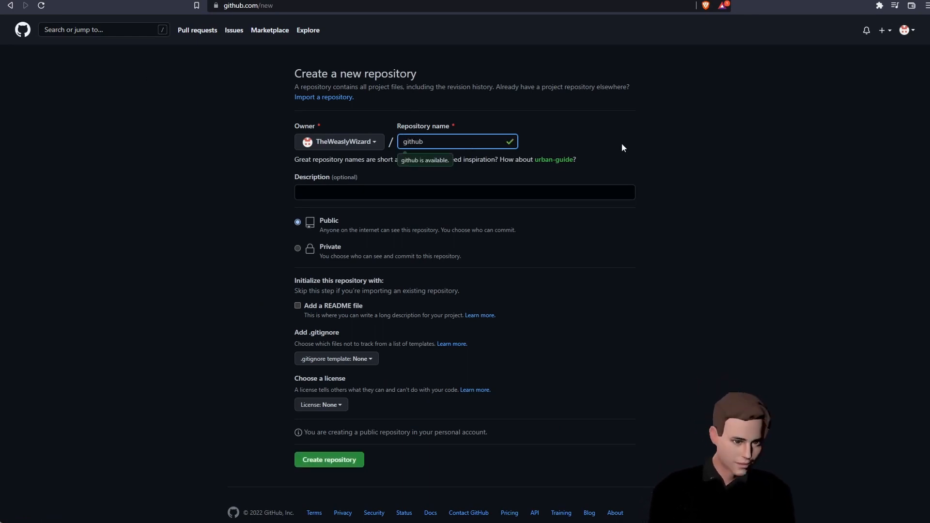
{"action": "type", "text": "-setup"}
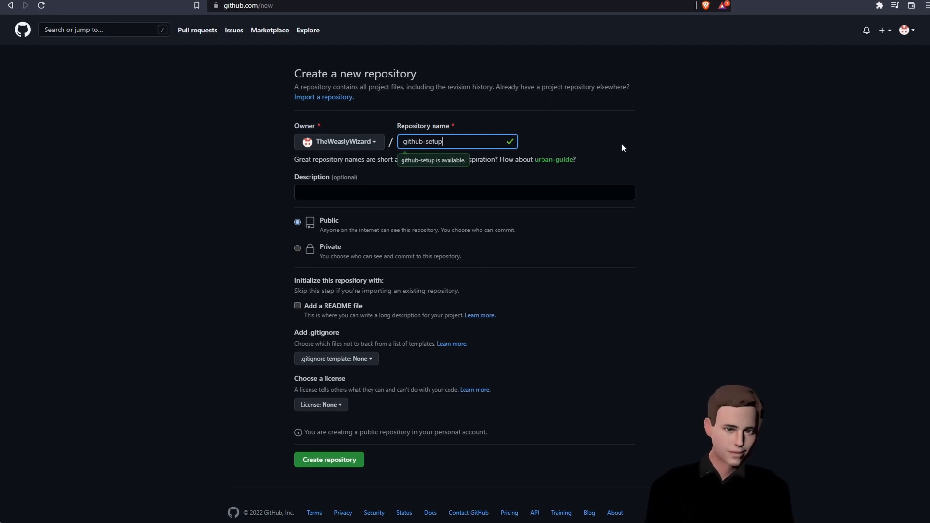
{"action": "left_click", "coordinate": [533, 190]}
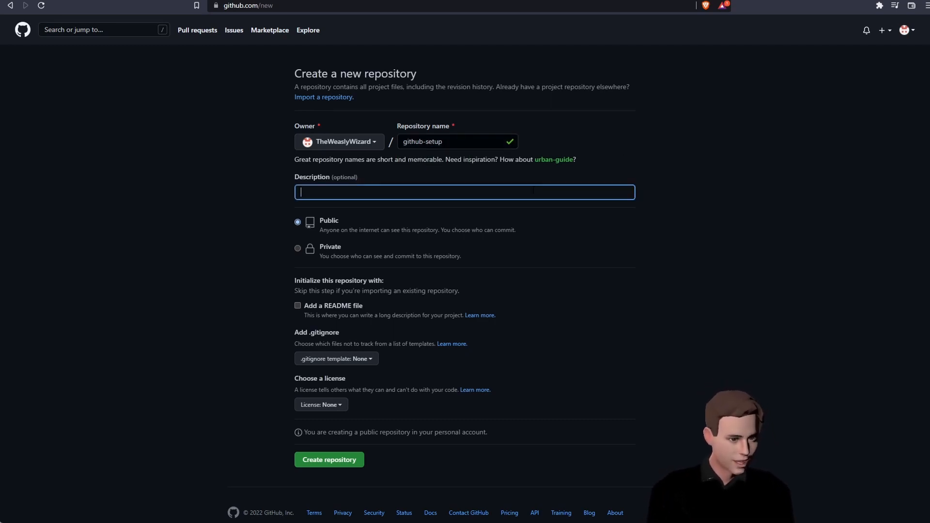
{"action": "type", "text": "Github "}
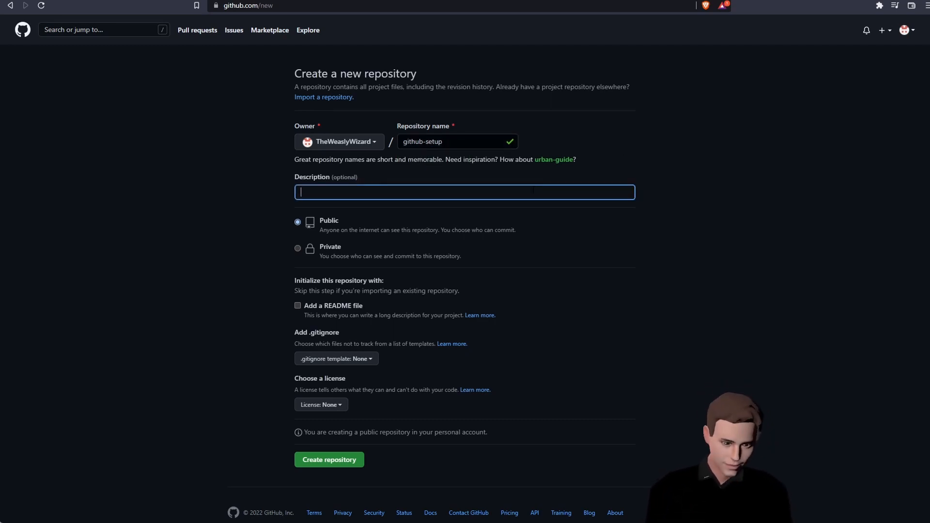
{"action": "type", "text": "Tu"}
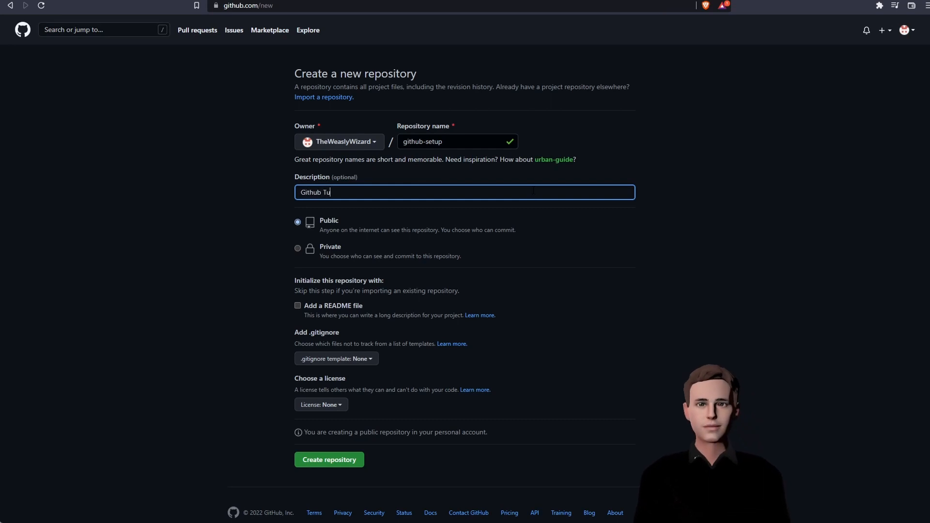
{"action": "type", "text": "torial Video"}
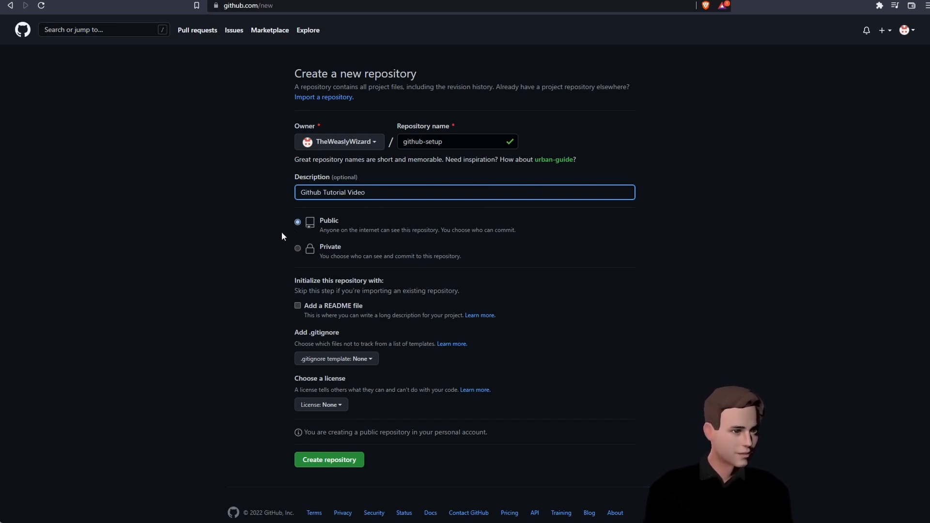
- Create github-setup as private with a README, Unity .gitignore and no license
{"action": "left_click", "coordinate": [297, 248]}
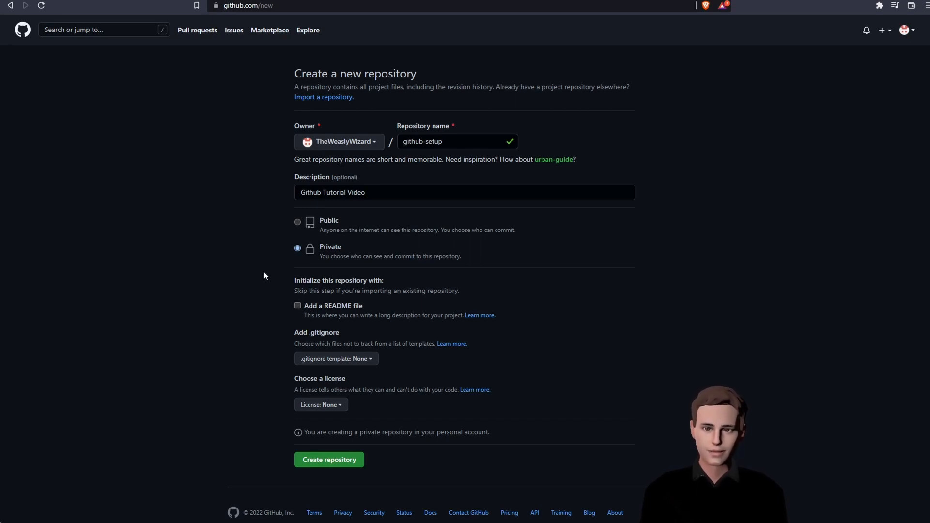
{"action": "left_click", "coordinate": [297, 305]}
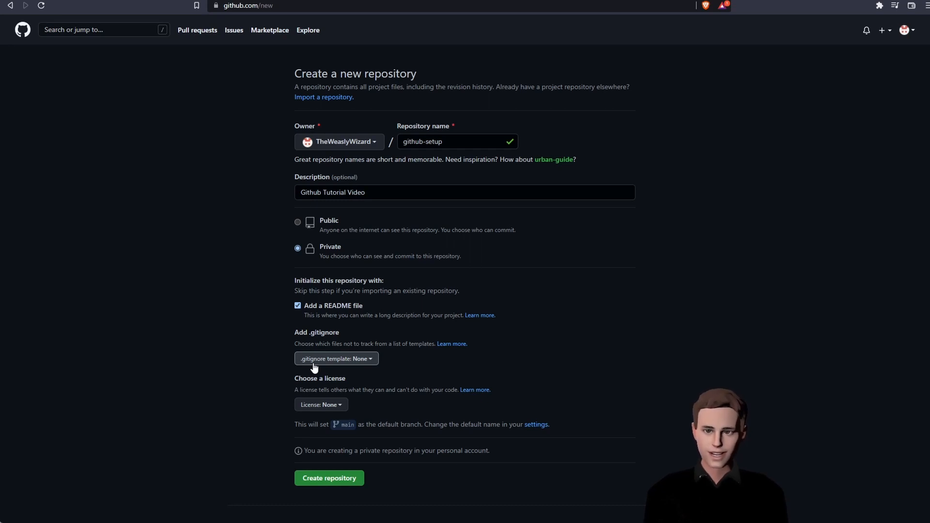
{"action": "left_click", "coordinate": [315, 360]}
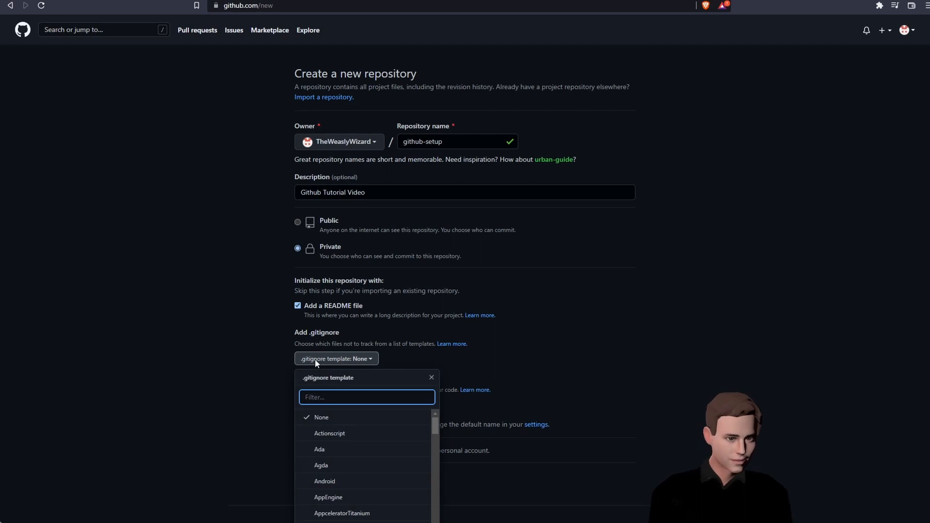
{"action": "type", "text": "unity"}
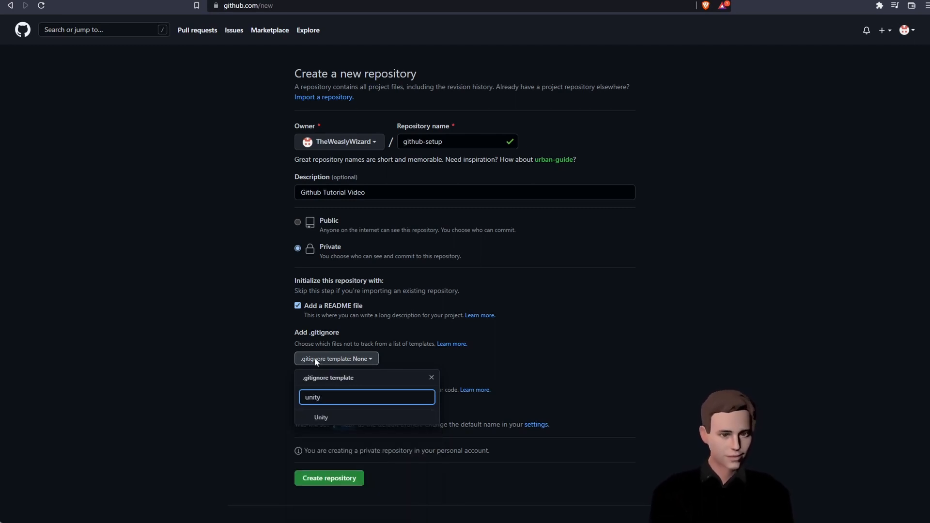
{"action": "left_click", "coordinate": [366, 416]}
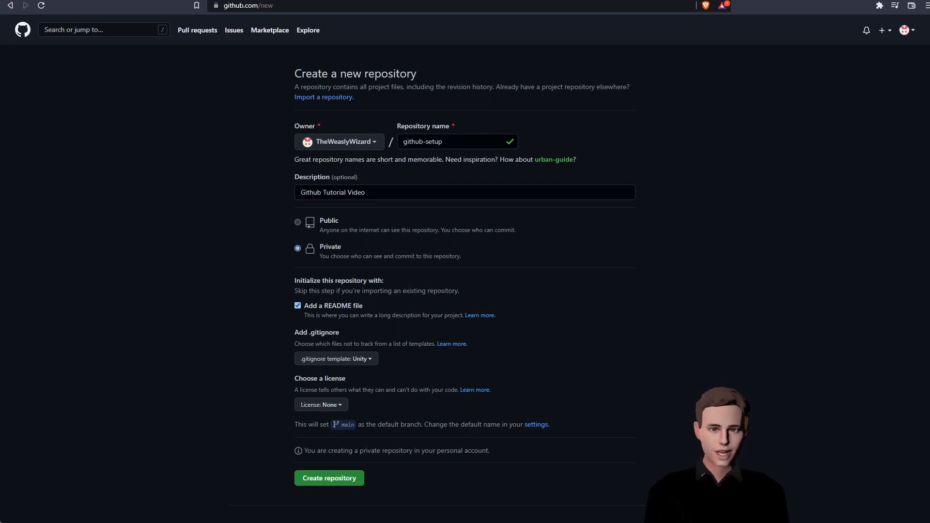
{"action": "left_click", "coordinate": [329, 407]}
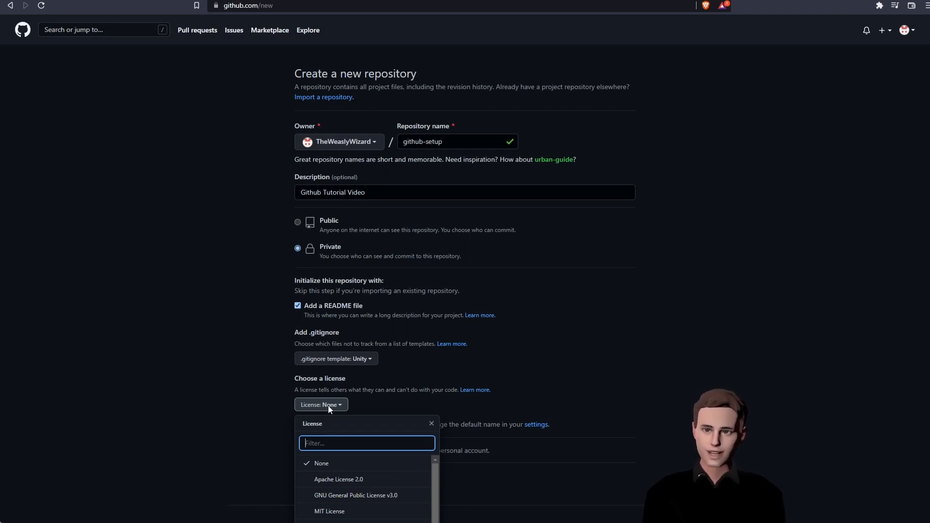
{"action": "left_click", "coordinate": [358, 407]}
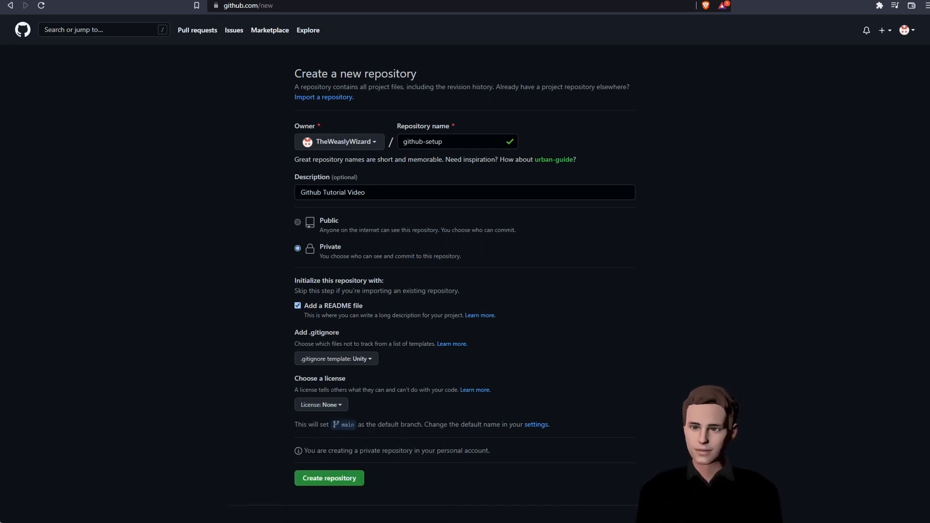
{"action": "left_click", "coordinate": [342, 478]}
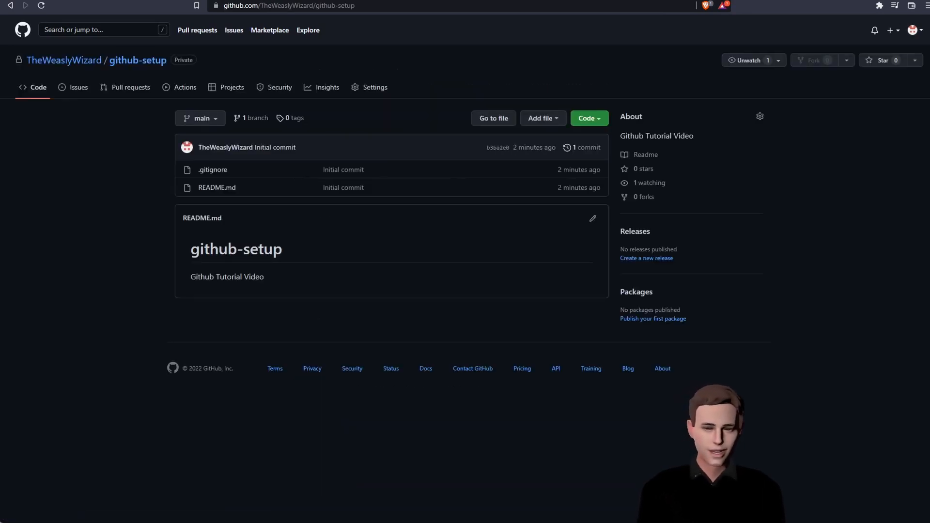
- Sign GitHub Desktop in to the GitHub account through File > Options
{"action": "key", "text": "alt+Tab"}
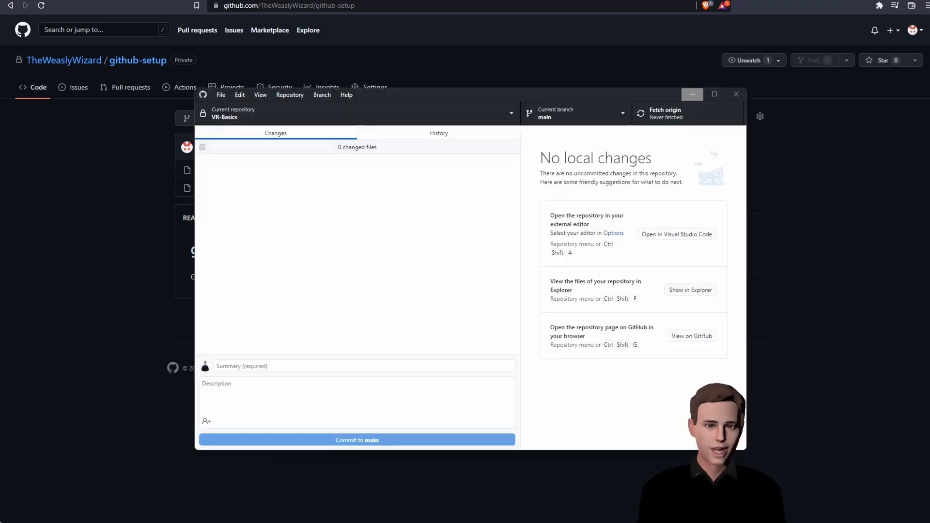
{"action": "left_click", "coordinate": [221, 95]}
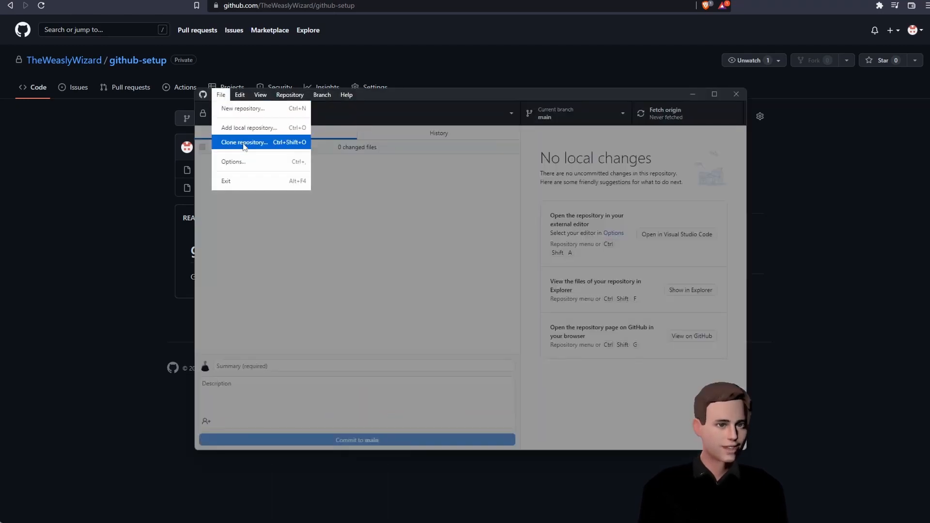
{"action": "left_click", "coordinate": [244, 162]}
{"action": "left_click", "coordinate": [583, 250]}
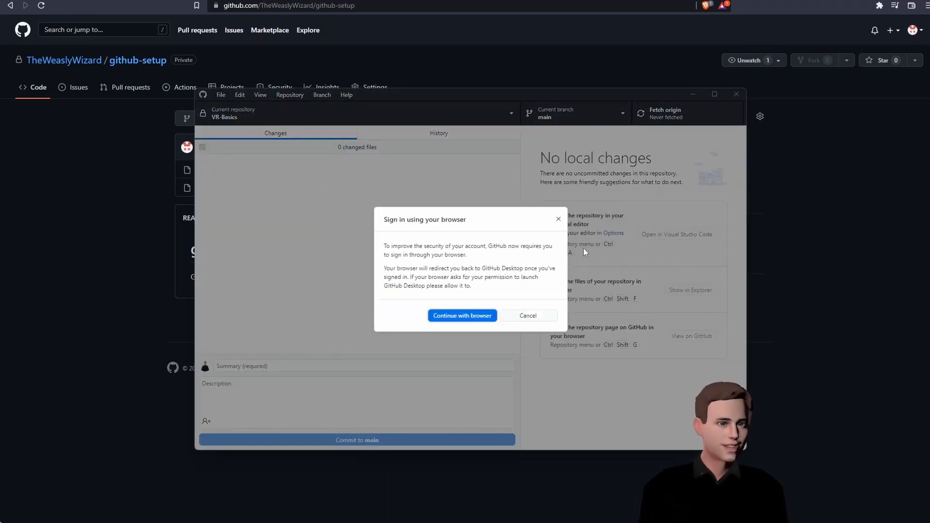
{"action": "left_click", "coordinate": [474, 317]}
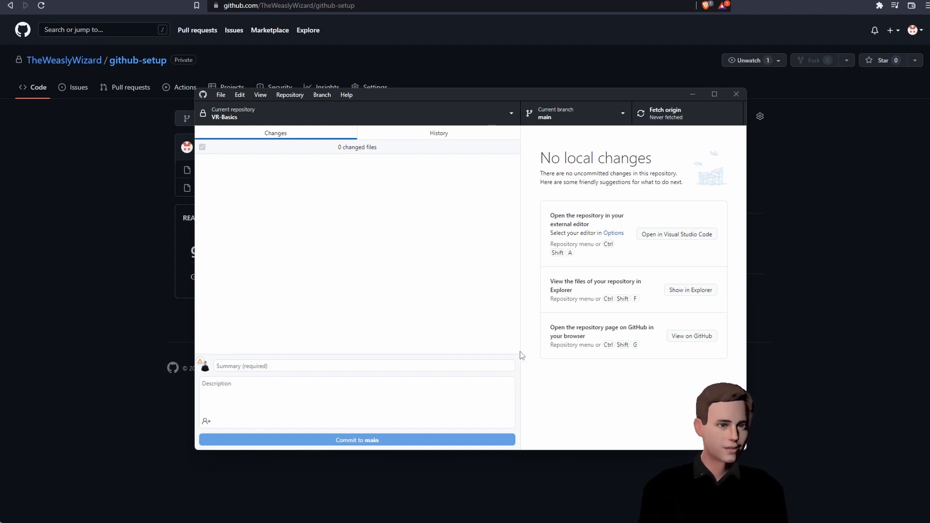
- Clone the github-setup repository into D:\WeaslyWizard
{"action": "left_click", "coordinate": [224, 96]}
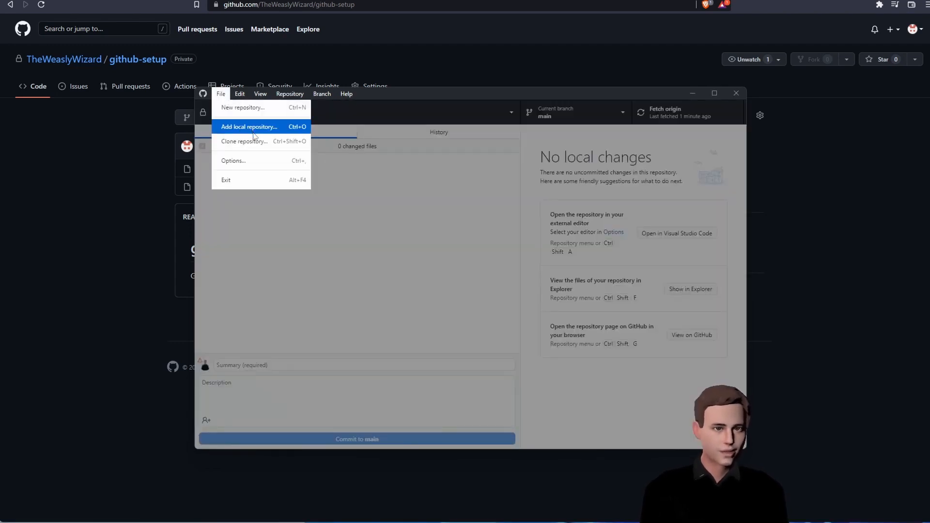
{"action": "left_click", "coordinate": [252, 141]}
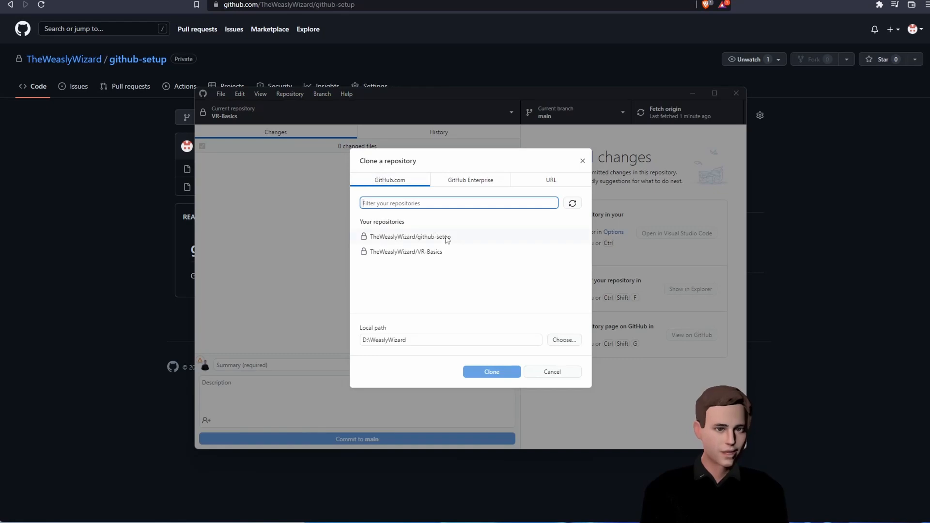
{"action": "left_click", "coordinate": [448, 236]}
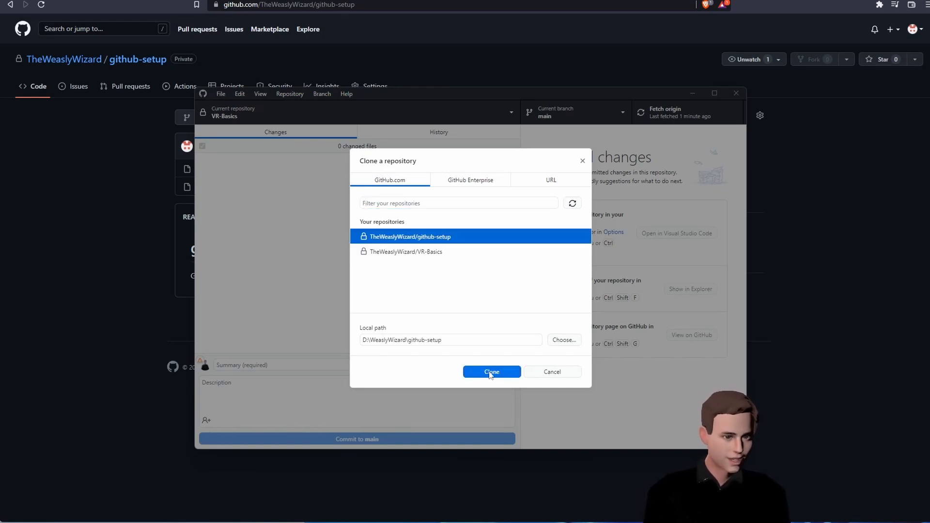
{"action": "left_click", "coordinate": [490, 372]}
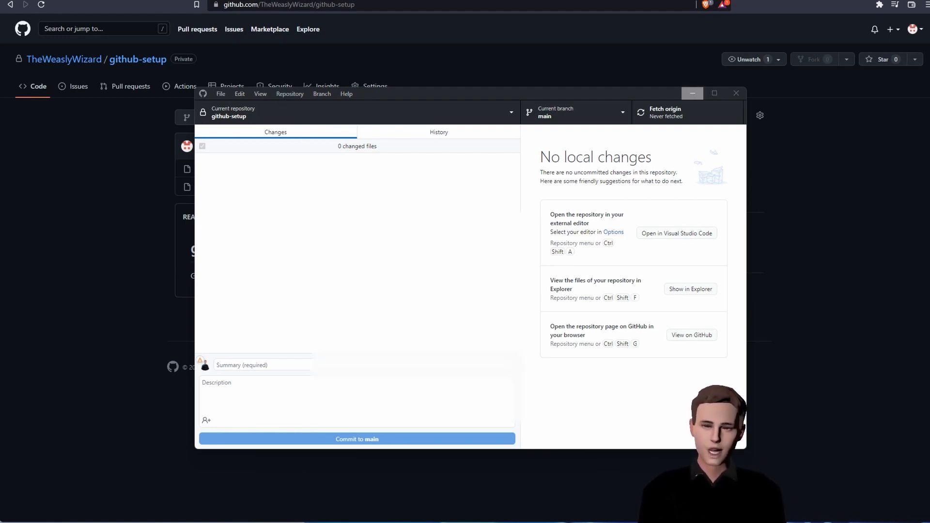
{"action": "left_click", "coordinate": [702, 522]}
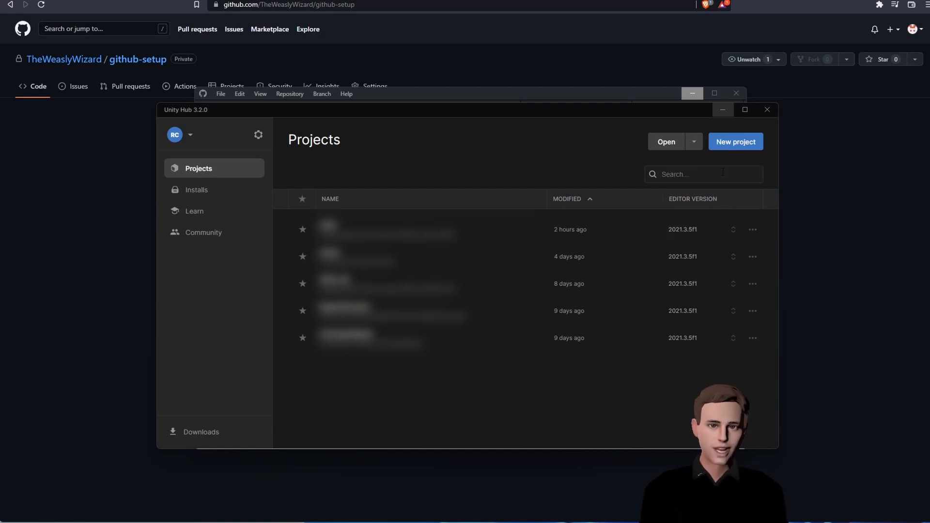
- Start a new 3D (URP) Unity project named Github Project
{"action": "left_click", "coordinate": [732, 144]}
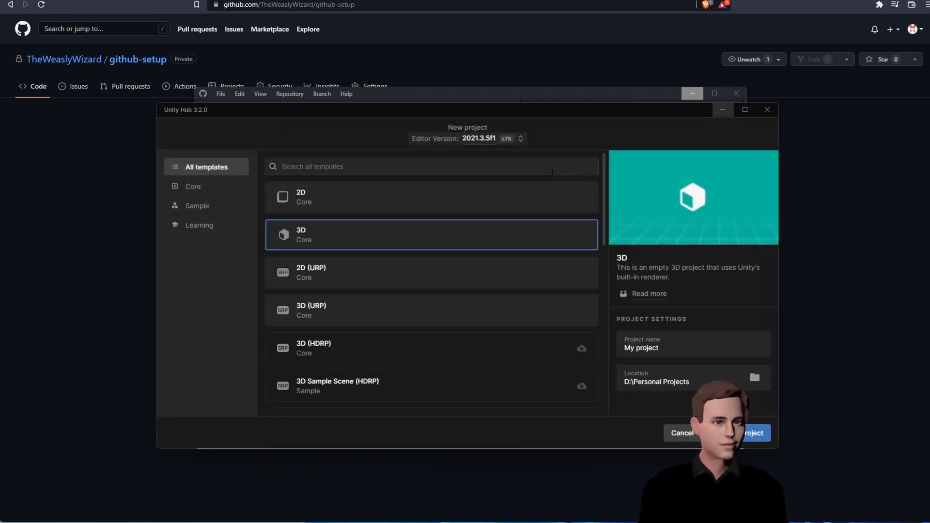
{"action": "left_click", "coordinate": [419, 305]}
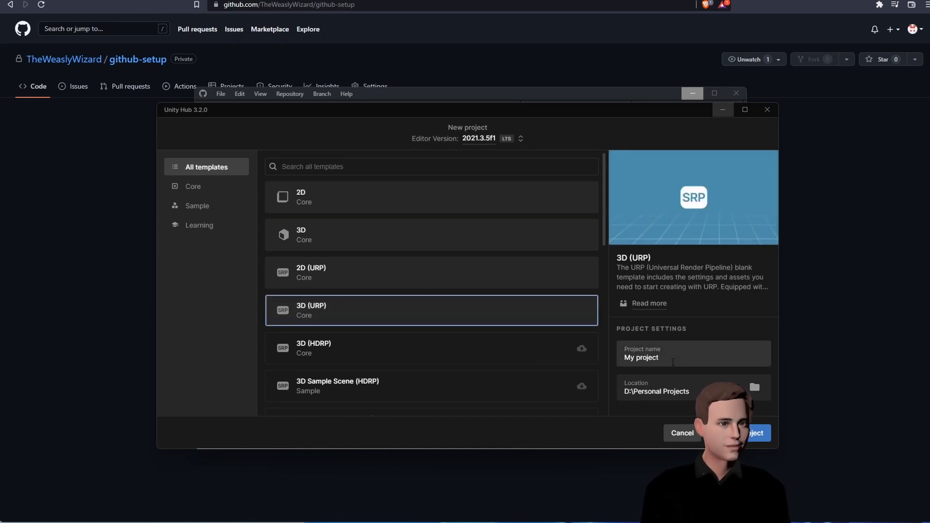
{"action": "triple_click", "coordinate": [673, 362]}
{"action": "type", "text": "Gi"}
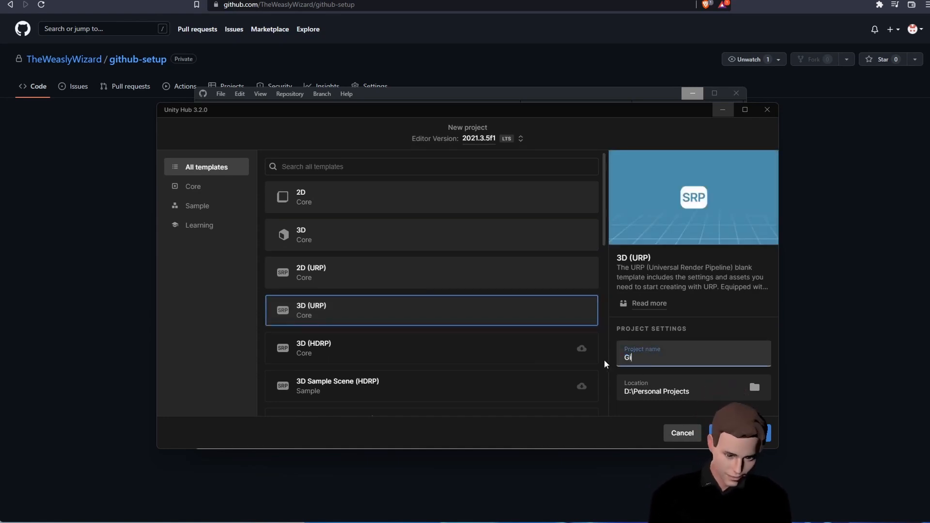
{"action": "type", "text": "thub Project"}
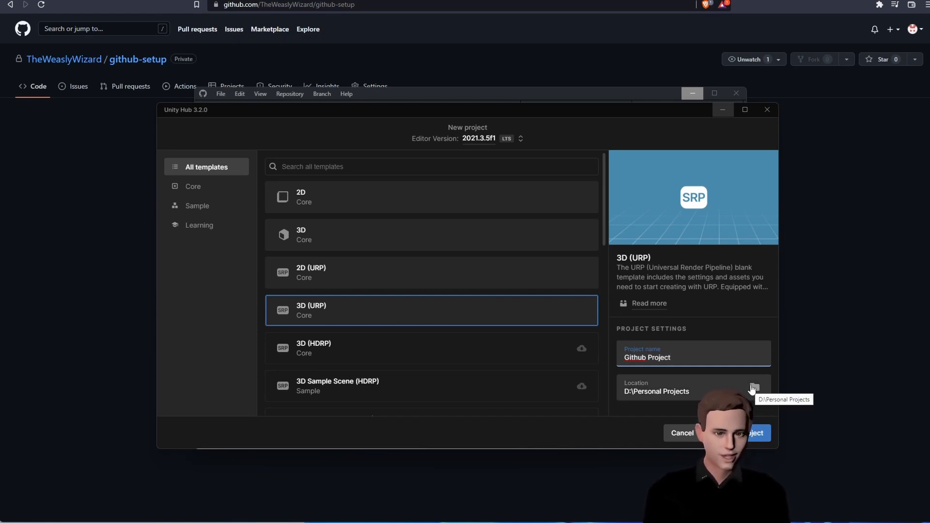
- Set the project location to D:\WeaslyWizard\github-setup and create the project
{"action": "left_click", "coordinate": [753, 388]}
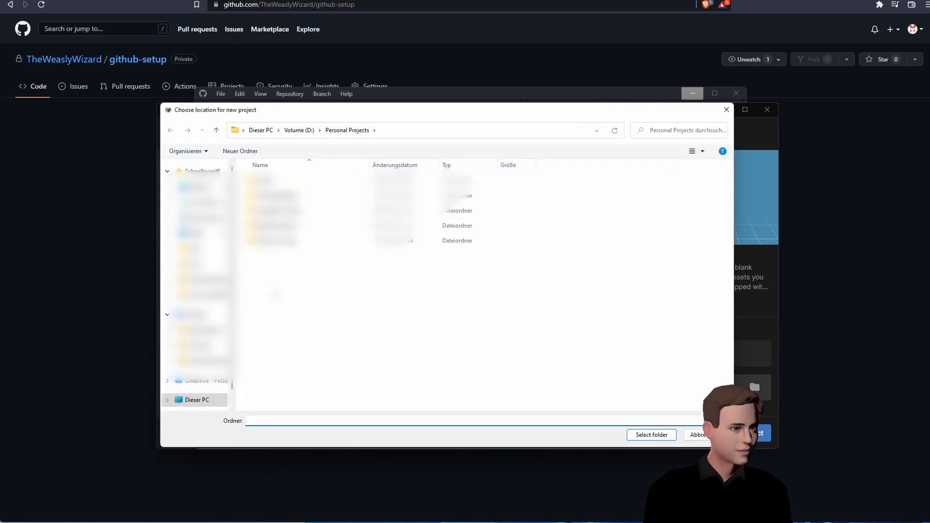
{"action": "left_click", "coordinate": [298, 130]}
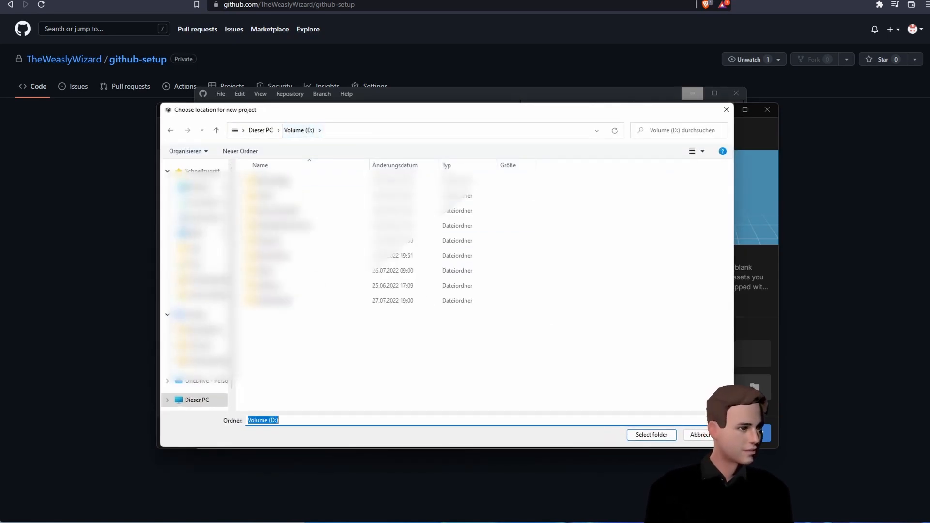
{"action": "double_click", "coordinate": [285, 301]}
{"action": "double_click", "coordinate": [284, 182]}
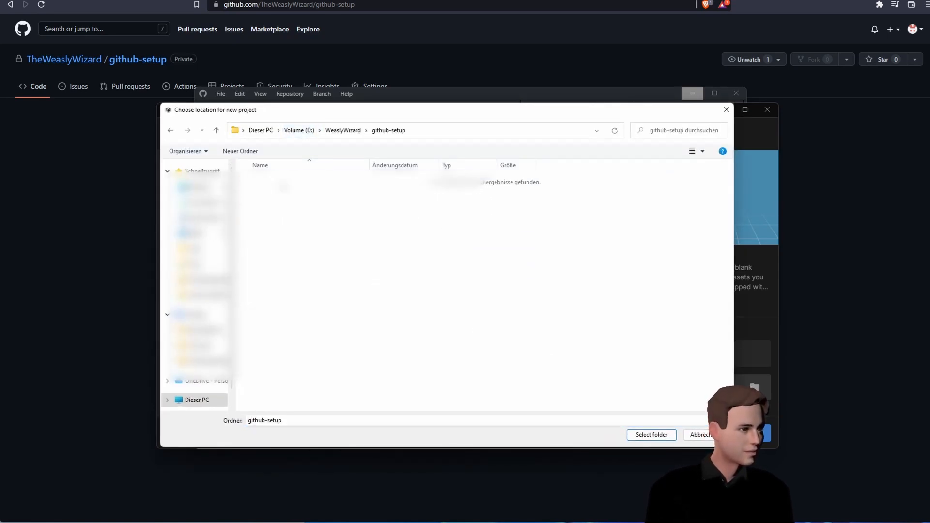
{"action": "left_click", "coordinate": [647, 434]}
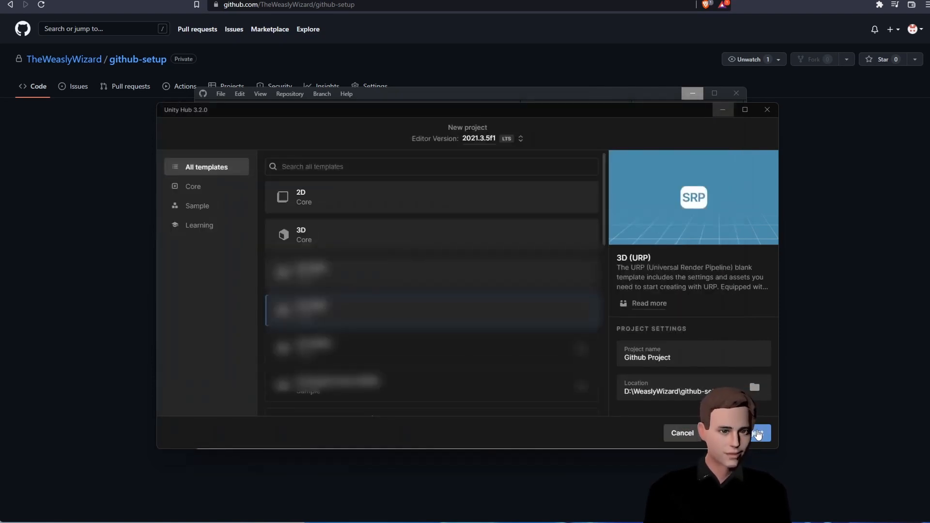
{"action": "left_click", "coordinate": [758, 434]}
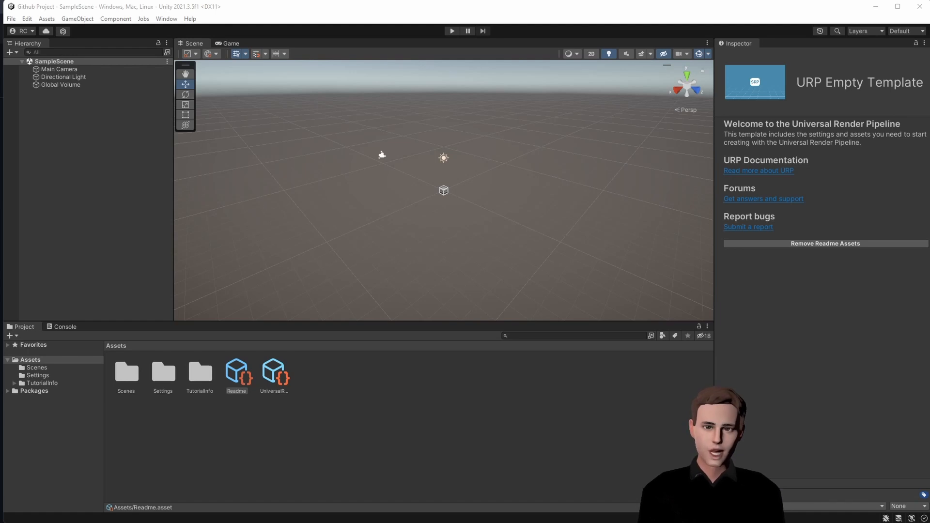
- Check the 24868 pending changes in GitHub Desktop, then view D:\WeaslyWizard in File Explorer
{"action": "key", "text": "alt+Tab"}
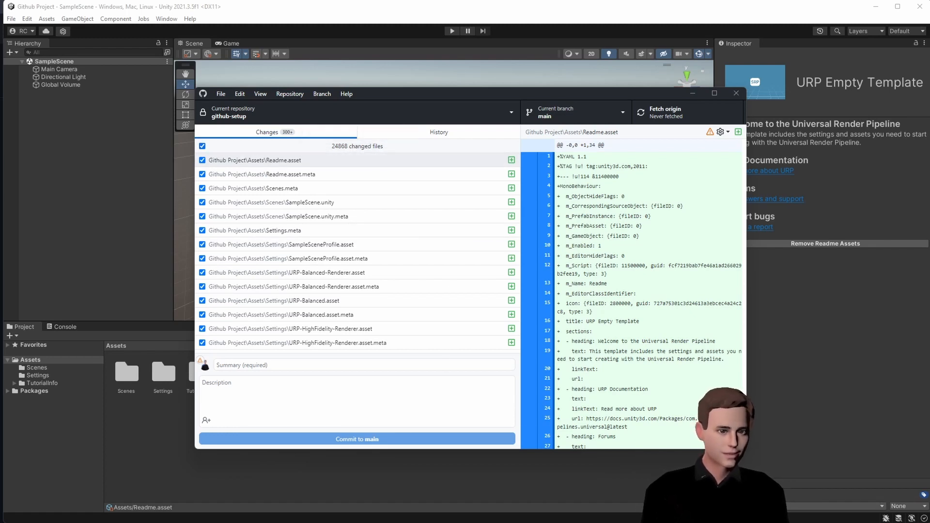
{"action": "key", "text": "alt+Tab"}
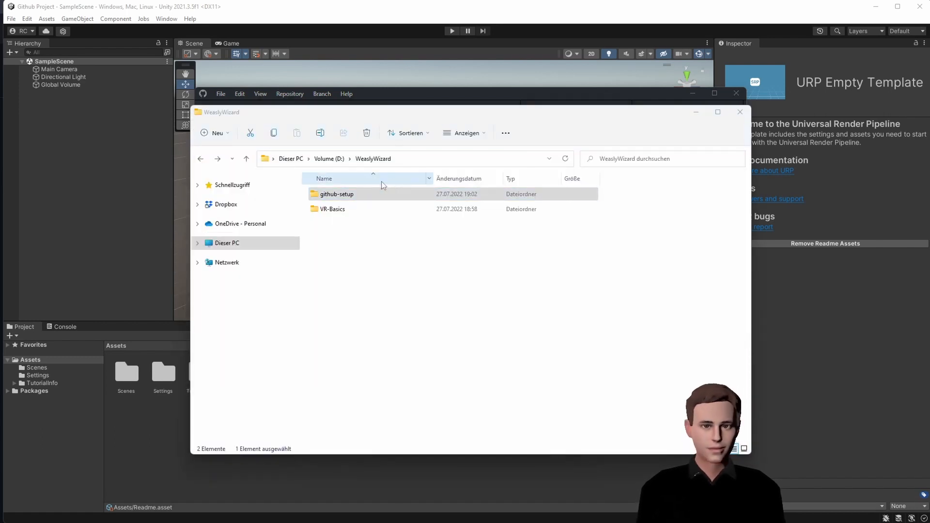
- Move .gitignore from github-setup into the Github Project folder, leaving 67 changes in GitHub Desktop
{"action": "double_click", "coordinate": [353, 195]}
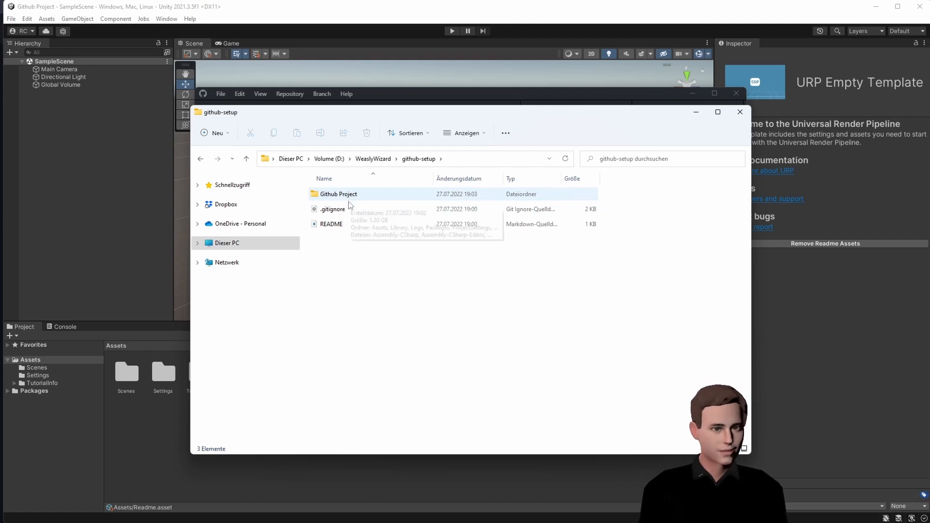
{"action": "left_click_drag", "start_coordinate": [337, 213], "coordinate": [360, 196]}
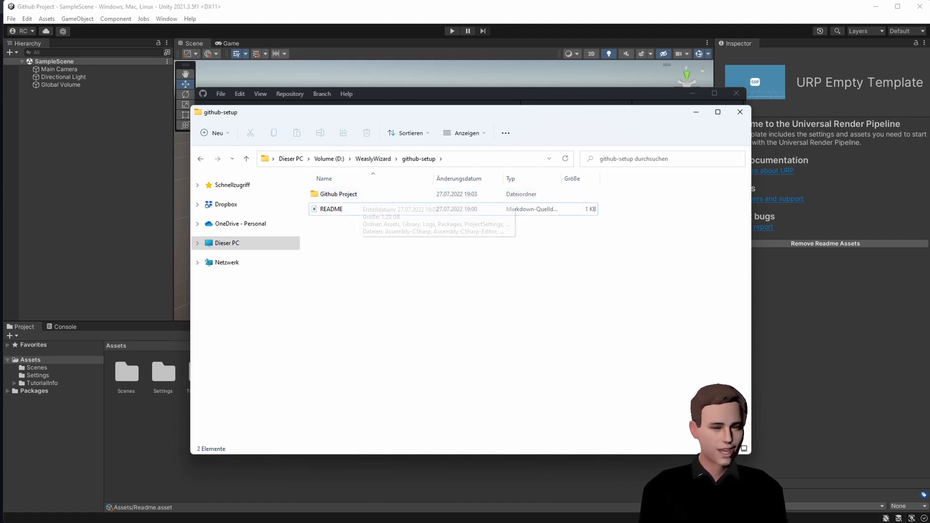
{"action": "key", "text": "alt+Tab"}
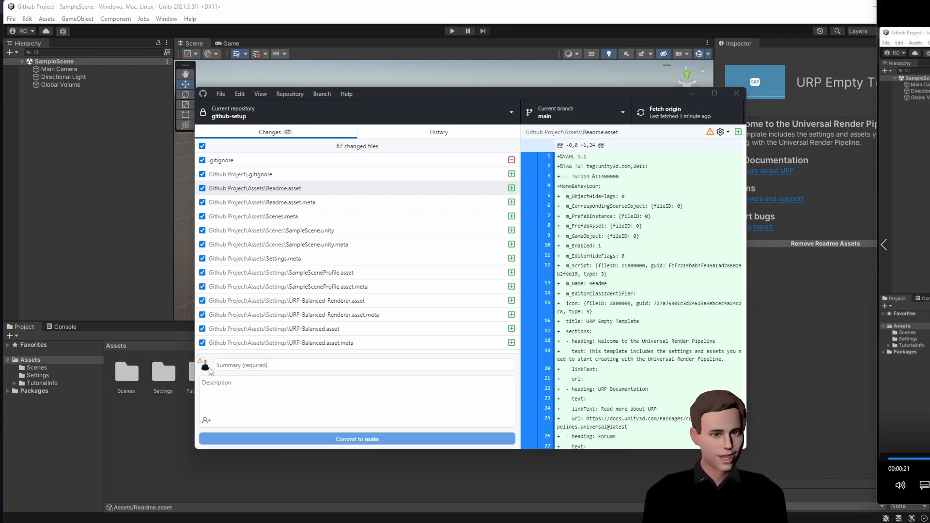
- Fix the misattribution warning by setting the commit author email to the GitHub account's address
{"action": "mouse_move", "coordinate": [205, 369]}
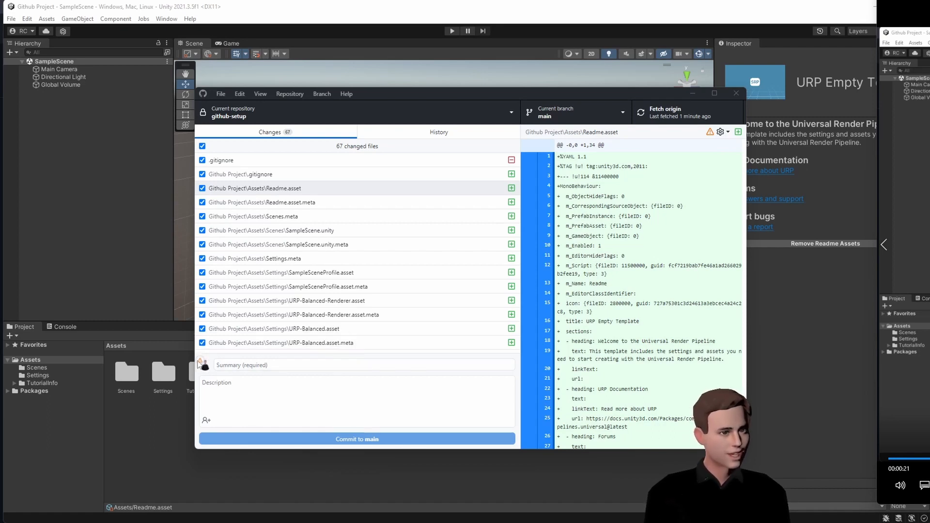
{"action": "left_click", "coordinate": [205, 365]}
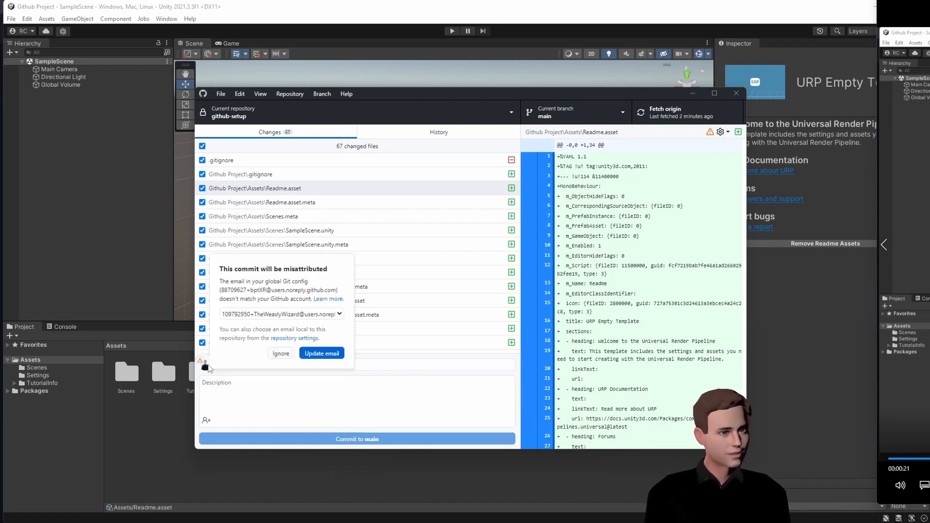
{"action": "left_click", "coordinate": [255, 316]}
{"action": "left_click", "coordinate": [264, 323]}
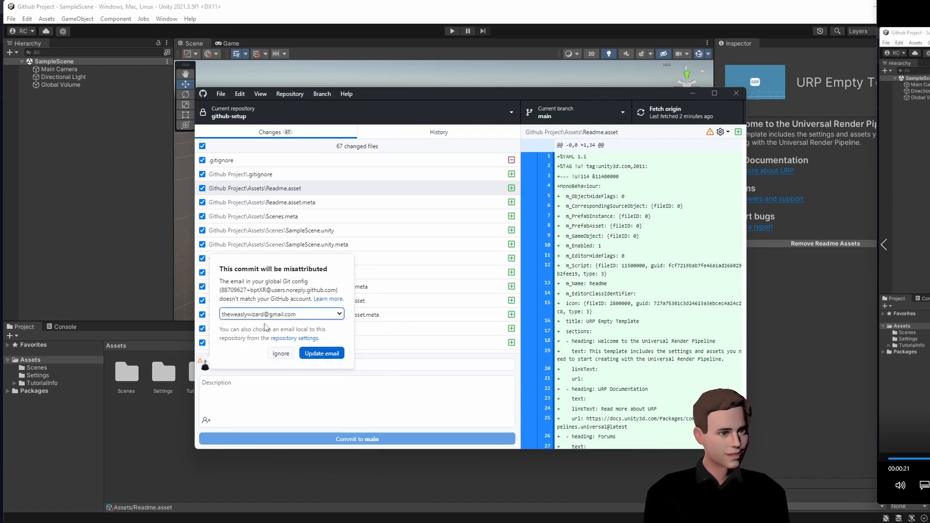
{"action": "left_click", "coordinate": [322, 353]}
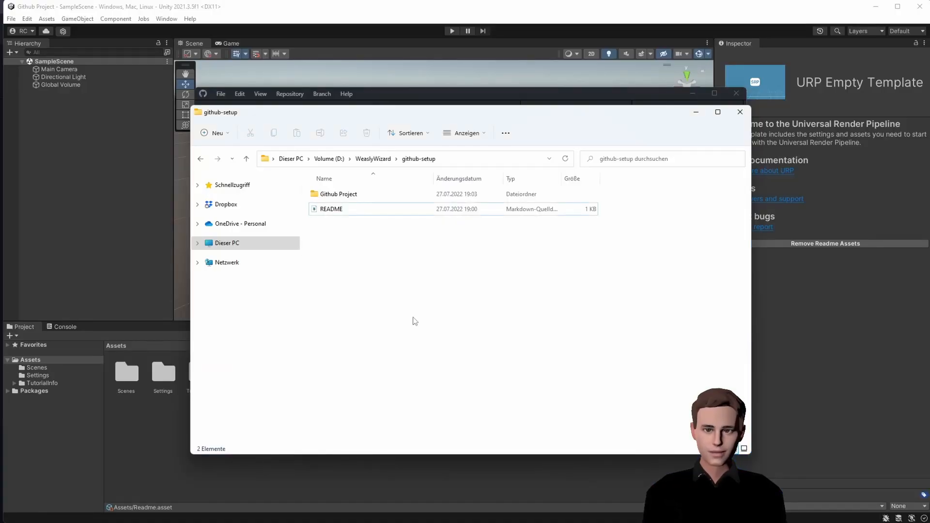
- Open PowerShell in the github-setup folder and run git lfs install
{"action": "right_click", "coordinate": [363, 254]}
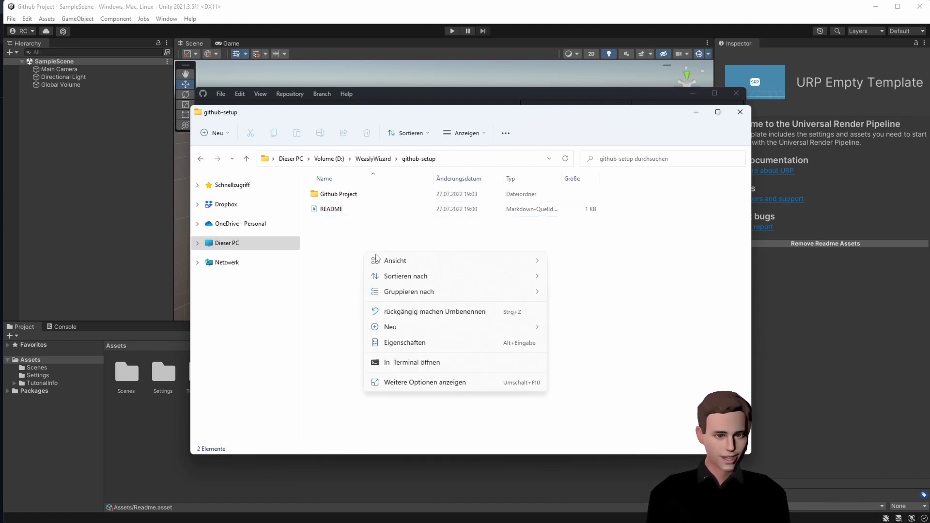
{"action": "left_click", "coordinate": [435, 363]}
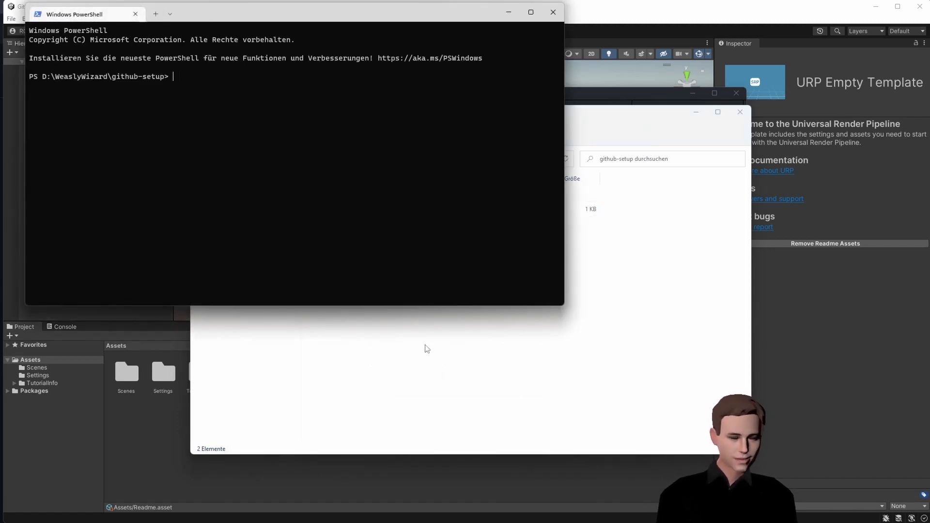
{"action": "type", "text": "git lfs install"}
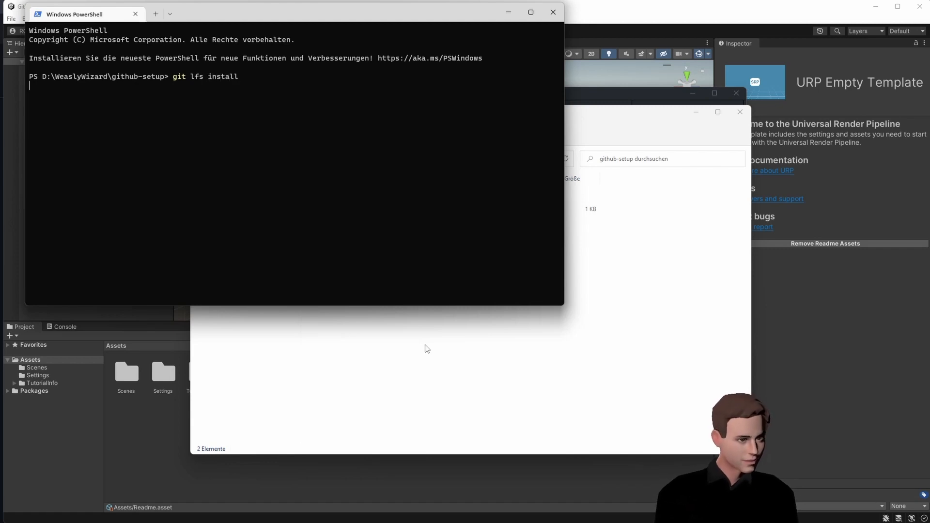
{"action": "key", "text": "Return"}
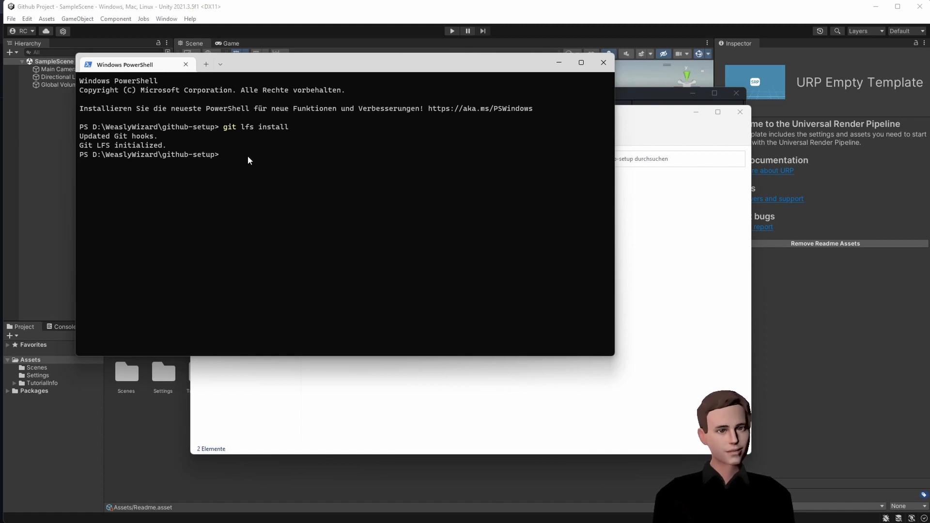
- Run git lfs track "*.jpg" to track jpg files, creating .gitattributes
{"action": "type", "text": "git "}
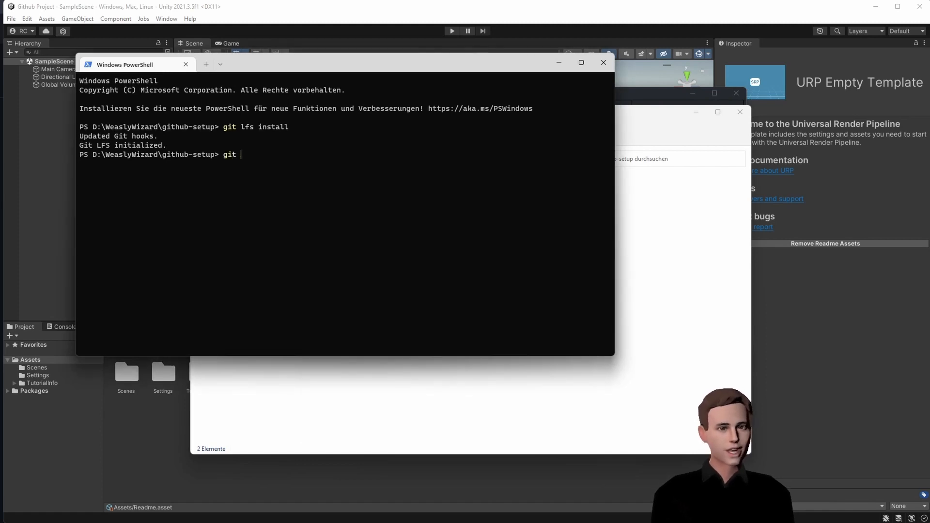
{"action": "type", "text": "lfs track "}
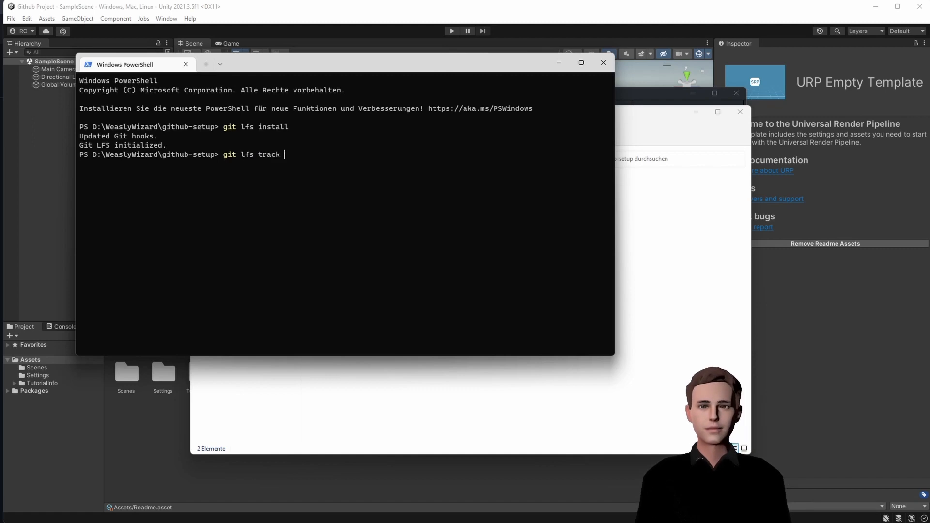
{"action": "type", "text": "\""}
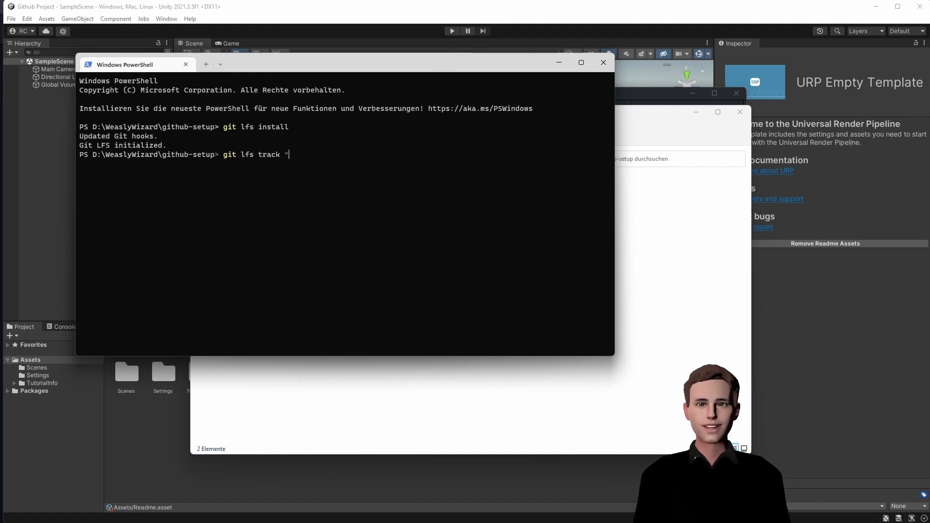
{"action": "type", "text": ".jp"}
{"action": "key", "text": "BackSpace"}
{"action": "key", "text": "BackSpace"}
{"action": "key", "text": "BackSpace"}
{"action": "type", "text": "*.jop"}
{"action": "key", "text": "BackSpace"}
{"action": "key", "text": "BackSpace"}
{"action": "type", "text": "pg\""}
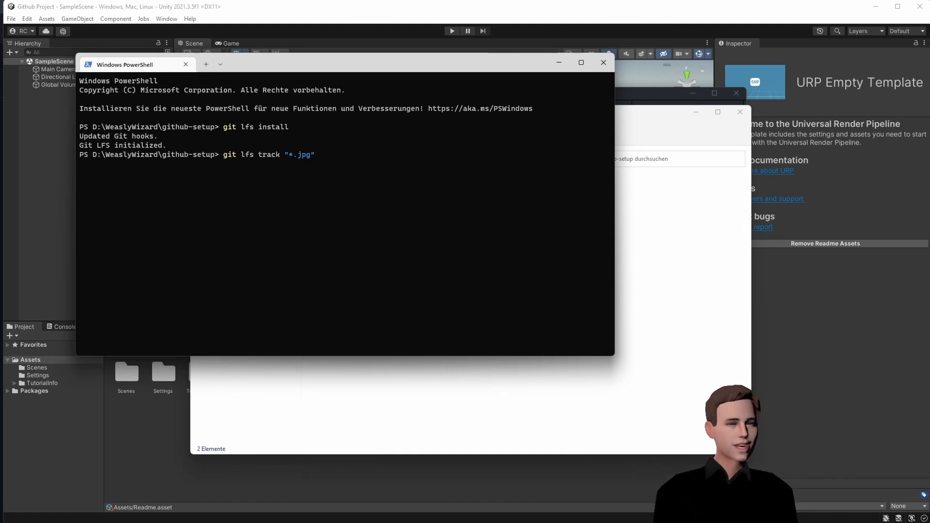
{"action": "key", "text": "Return"}
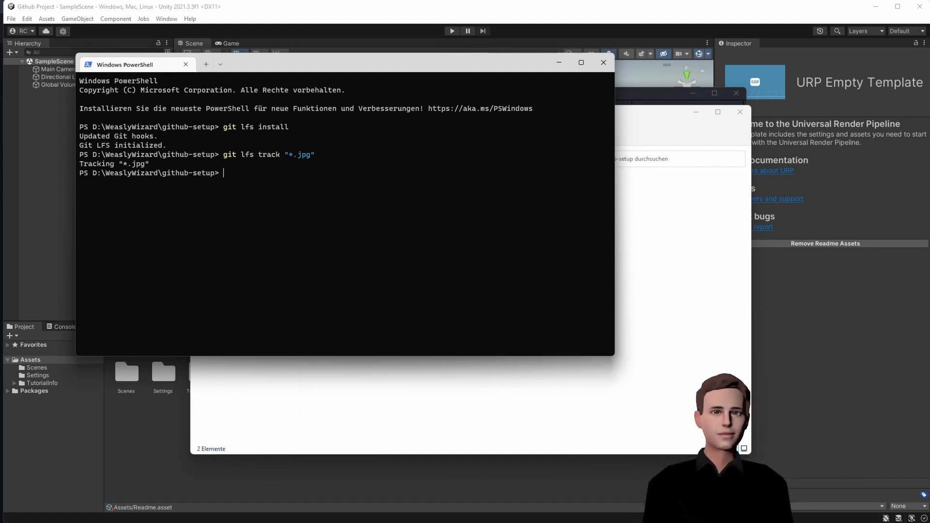
{"action": "left_click", "coordinate": [639, 204]}
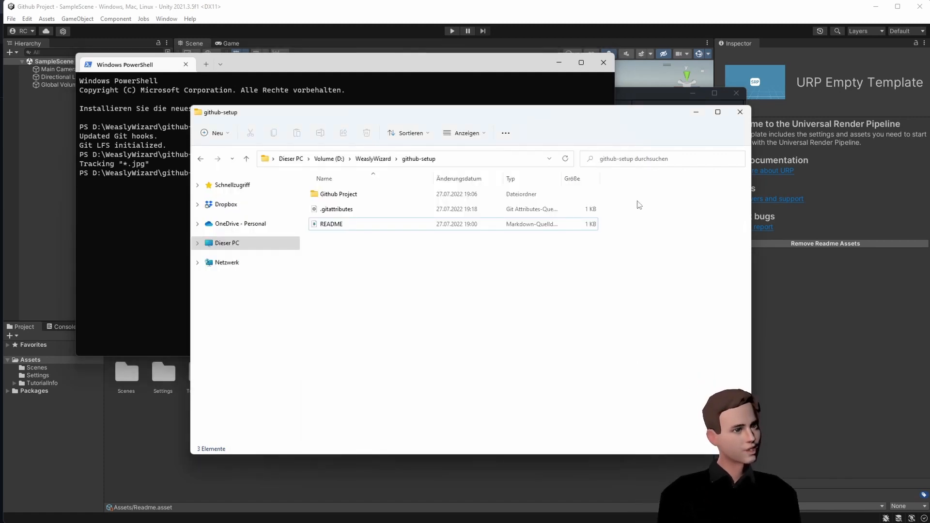
- Open .gitattributes in VS Code and check the *.jpg filter=lfs diff=lfs merge=lfs -text rule
{"action": "double_click", "coordinate": [347, 212]}
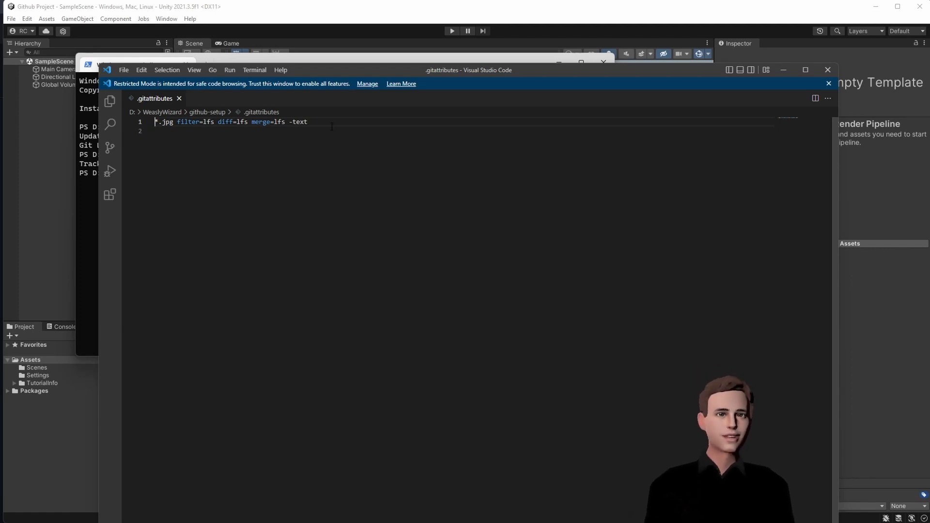
{"action": "left_click", "coordinate": [326, 124]}
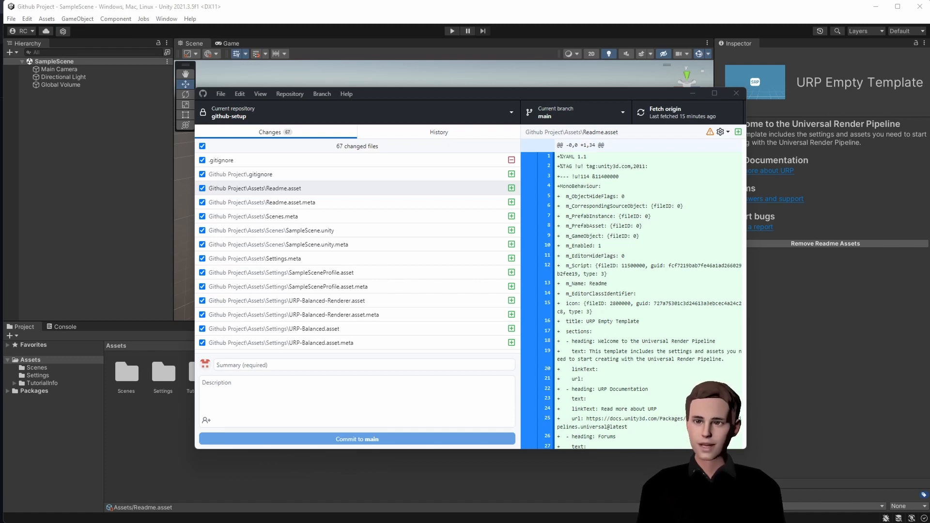
- Commit all 68 changed files to main as 'Initial Commit' and push to origin
{"action": "left_click", "coordinate": [320, 367]}
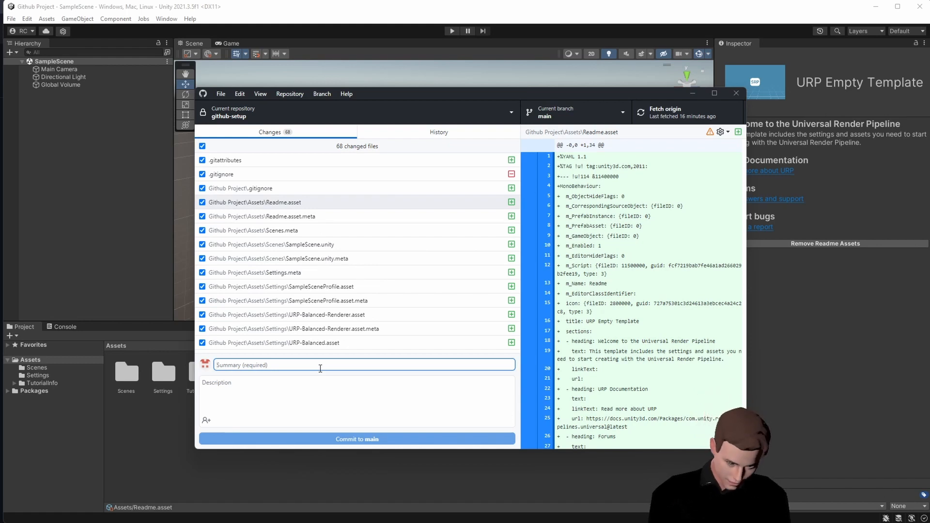
{"action": "type", "text": "Initial Com"}
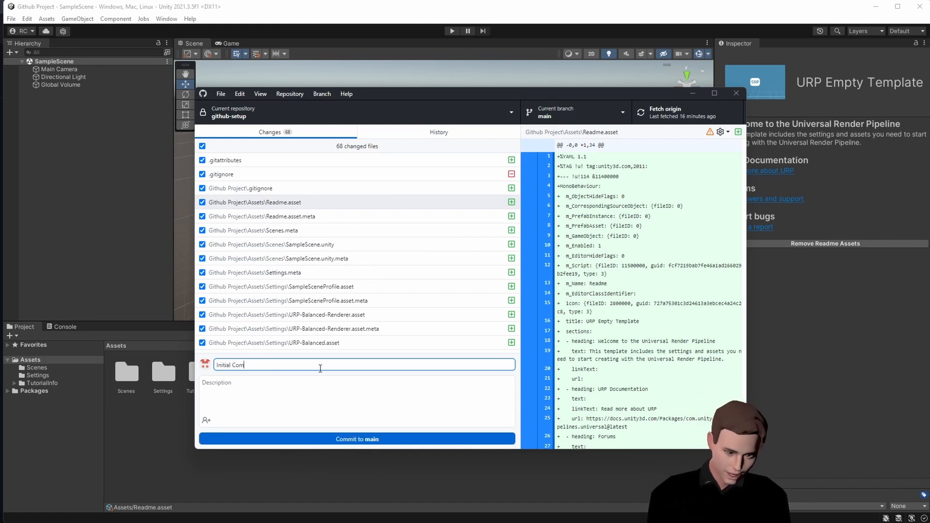
{"action": "type", "text": "mit"}
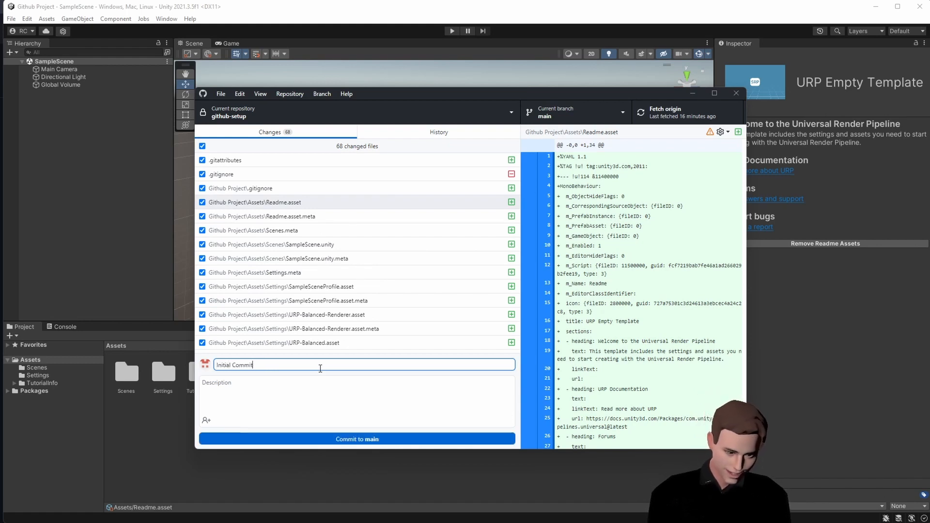
{"action": "left_click", "coordinate": [371, 440]}
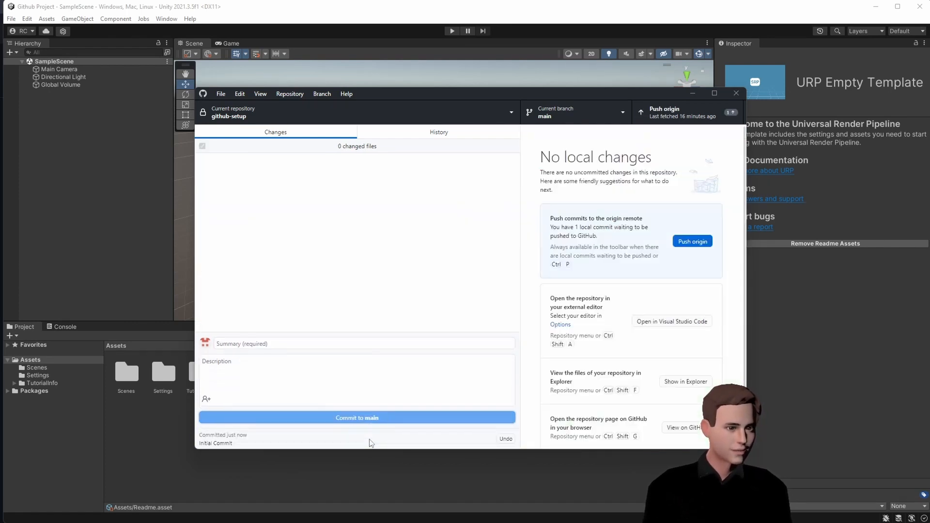
{"action": "left_click", "coordinate": [660, 114]}
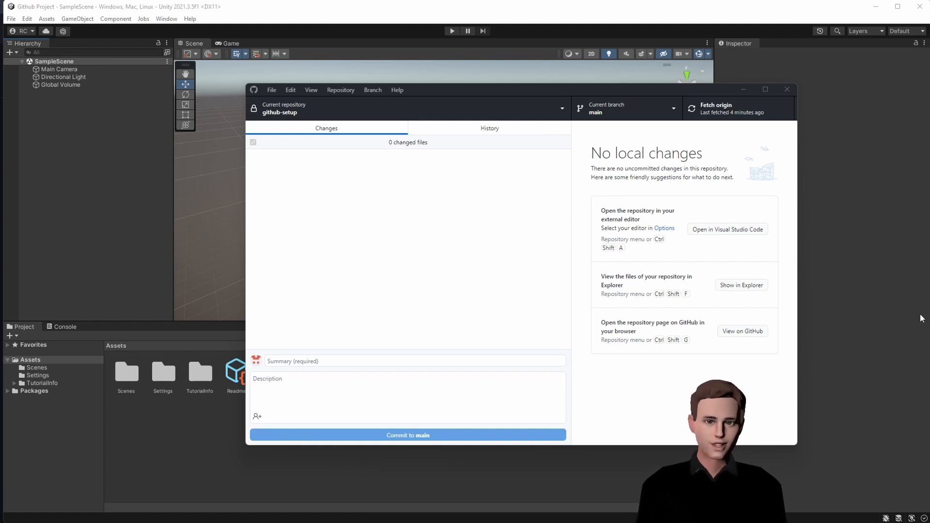
- Add a 3D Cube to SampleScene from the Hierarchy and save the scene
{"action": "left_click", "coordinate": [855, 285]}
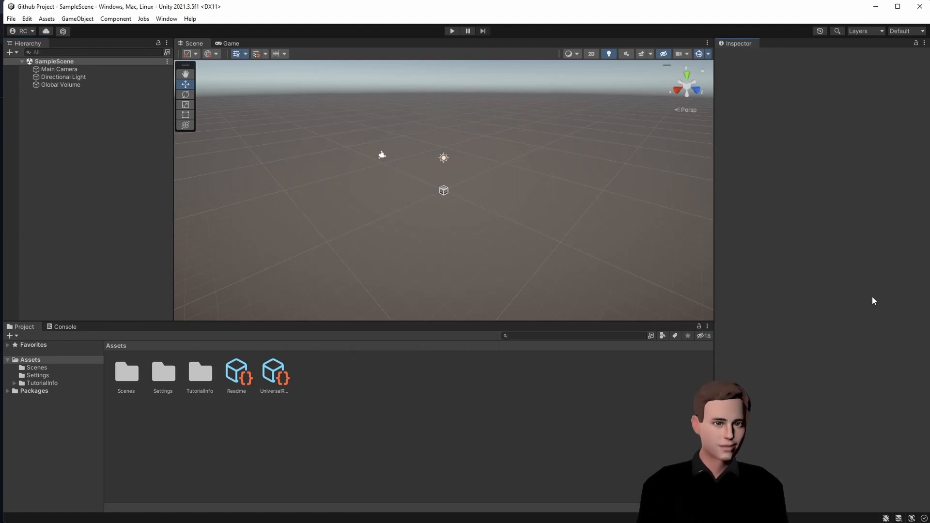
{"action": "right_click", "coordinate": [84, 141]}
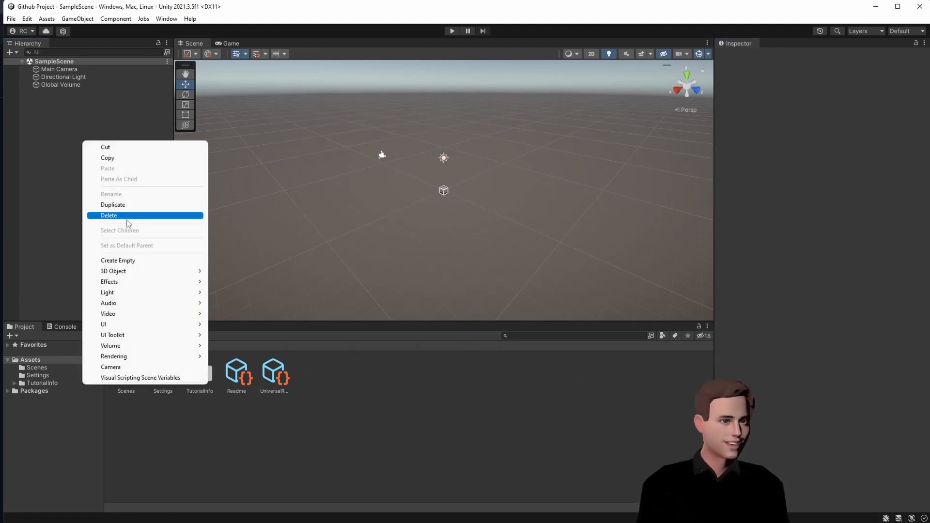
{"action": "mouse_move", "coordinate": [134, 272]}
{"action": "left_click", "coordinate": [230, 271]}
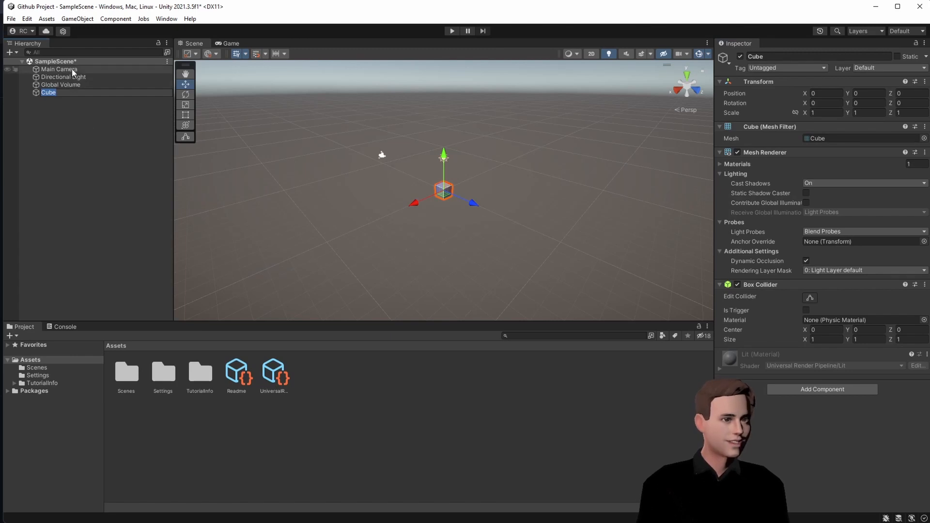
{"action": "left_click", "coordinate": [97, 123]}
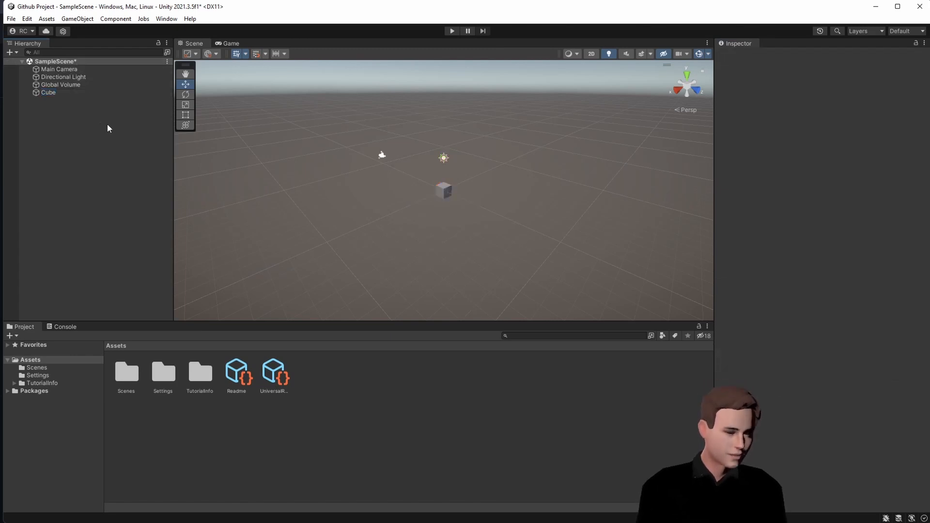
{"action": "key", "text": "ctrl+s"}
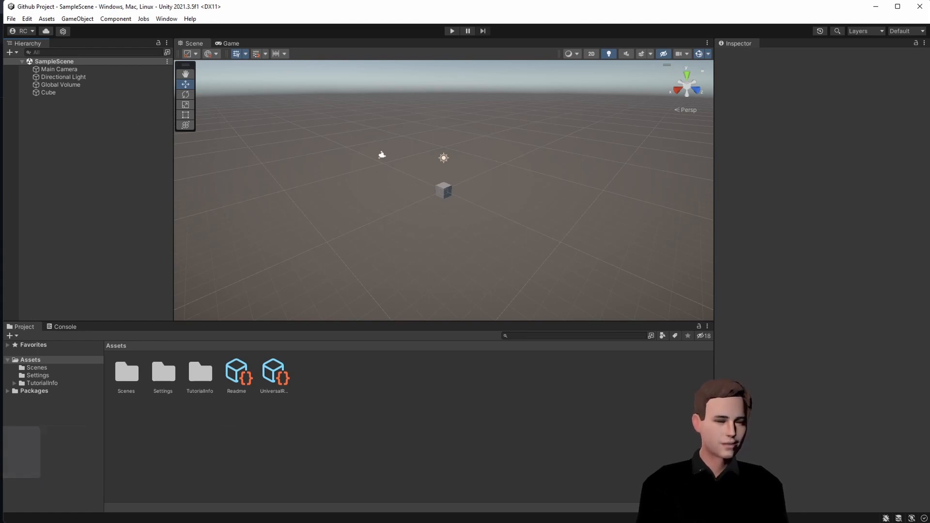
{"action": "key", "text": "alt+Tab"}
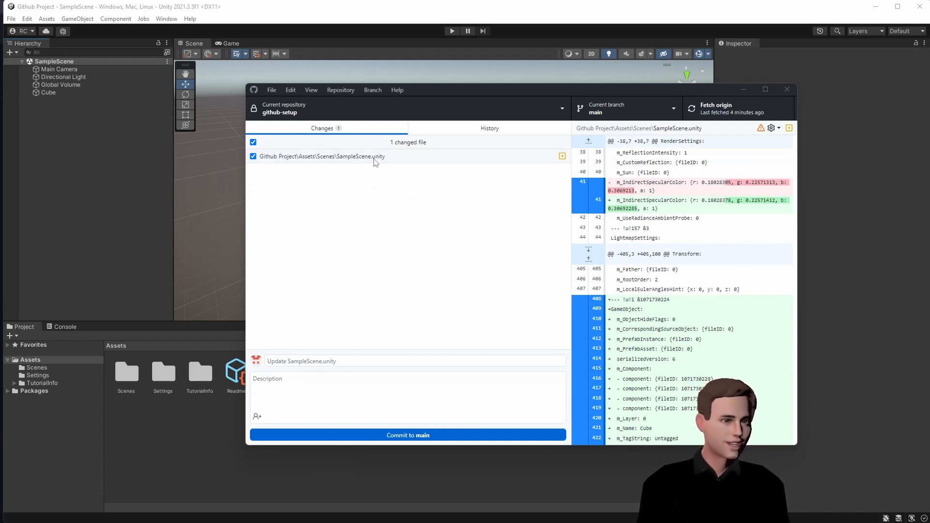
- Commit the SampleScene.unity change to main as 'Random Name' and push to origin
{"action": "left_click", "coordinate": [349, 361]}
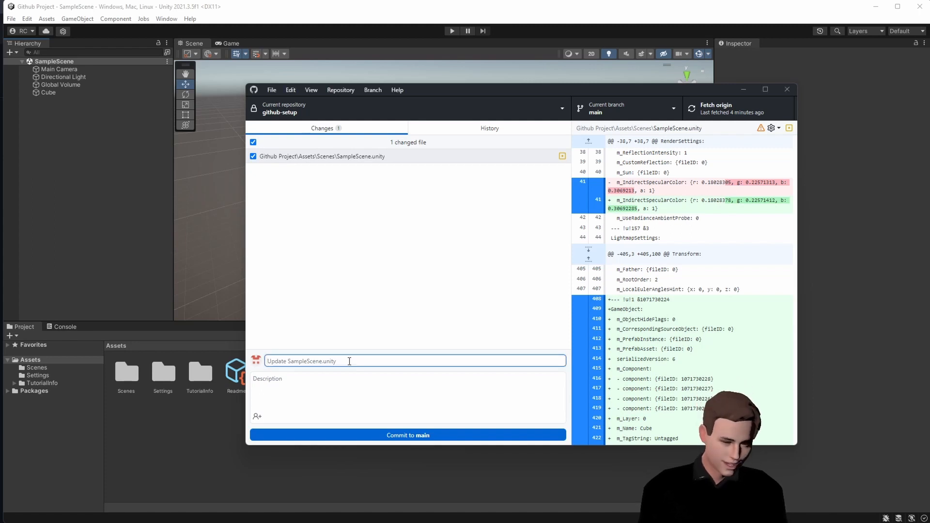
{"action": "type", "text": "R"}
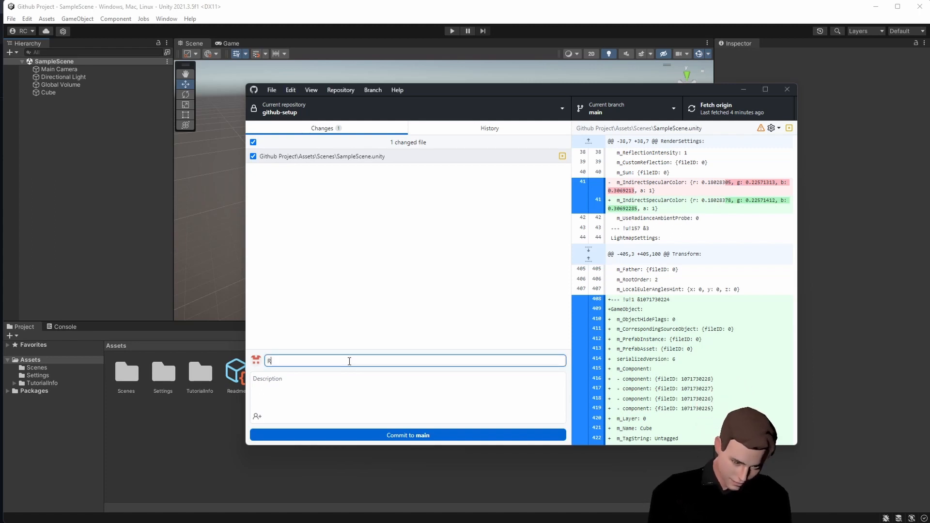
{"action": "type", "text": "andom Name"}
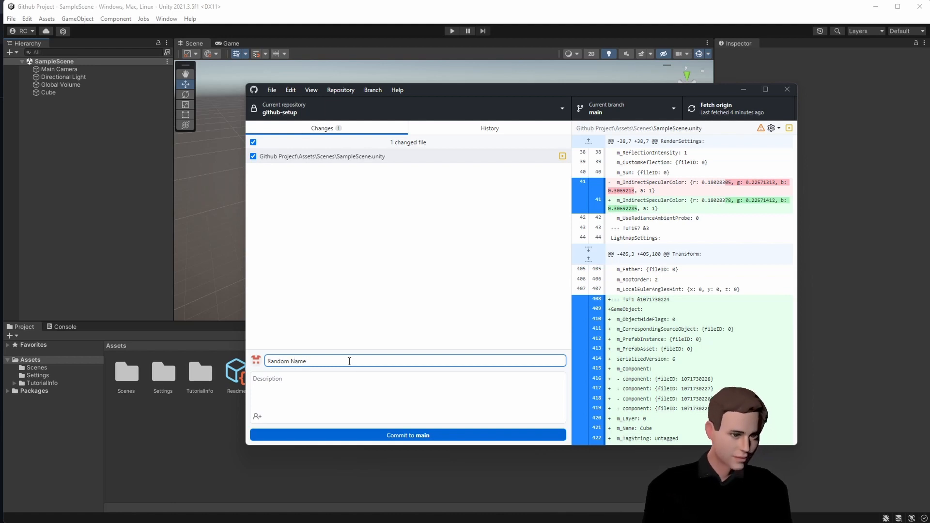
{"action": "left_click", "coordinate": [428, 292]}
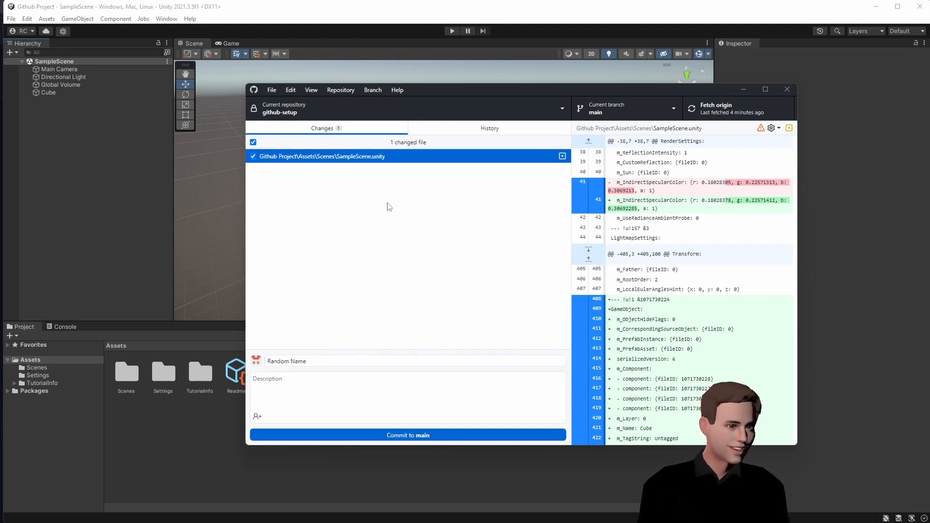
{"action": "left_click", "coordinate": [447, 433]}
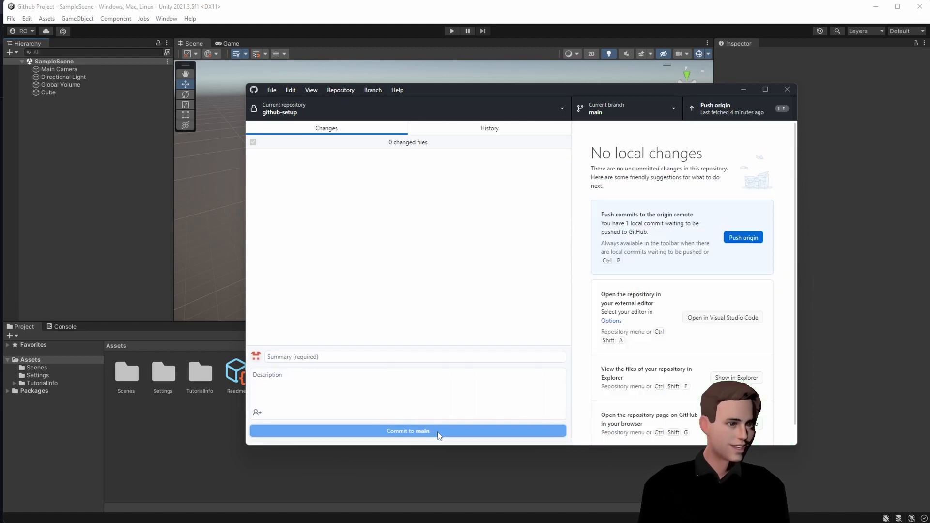
{"action": "left_click", "coordinate": [709, 108]}
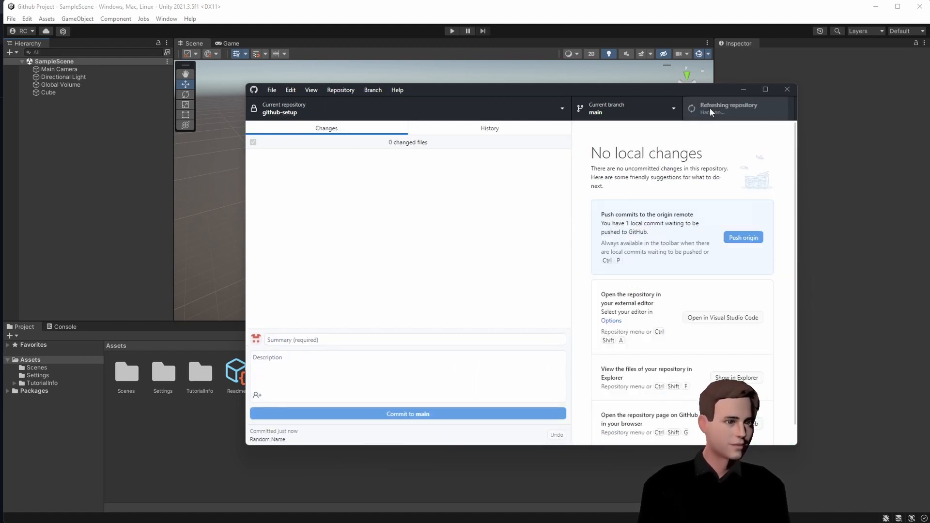
- Revert the 'Random Name' commit from History and push the revert commit to origin
{"action": "left_click", "coordinate": [491, 136]}
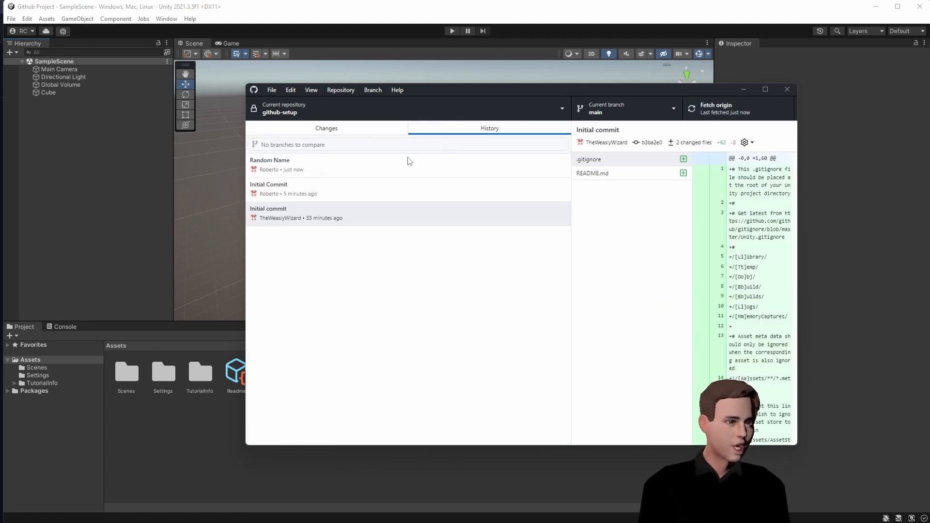
{"action": "right_click", "coordinate": [338, 167]}
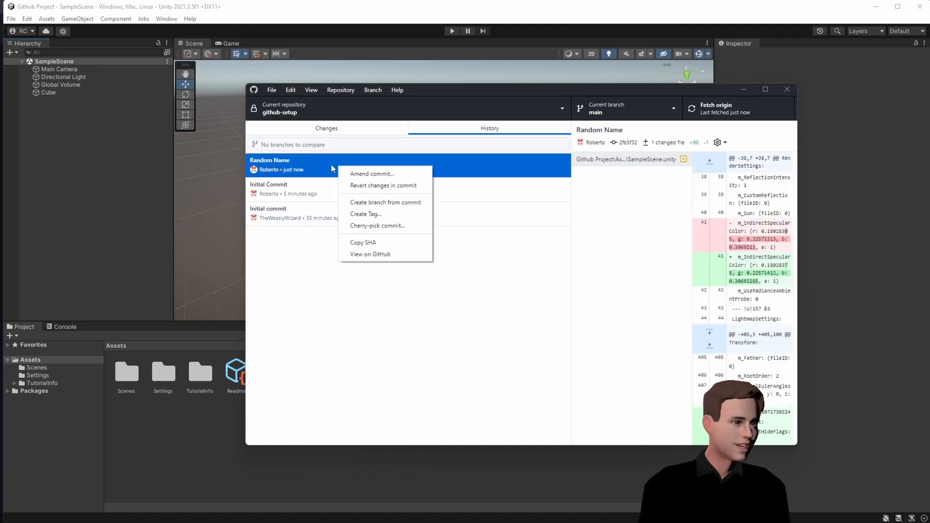
{"action": "left_click", "coordinate": [379, 186]}
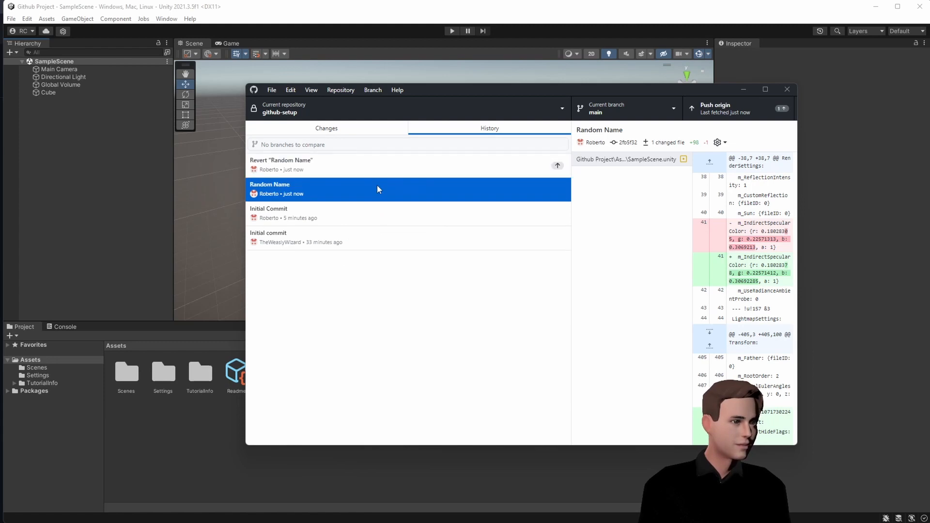
{"action": "left_click", "coordinate": [704, 112]}
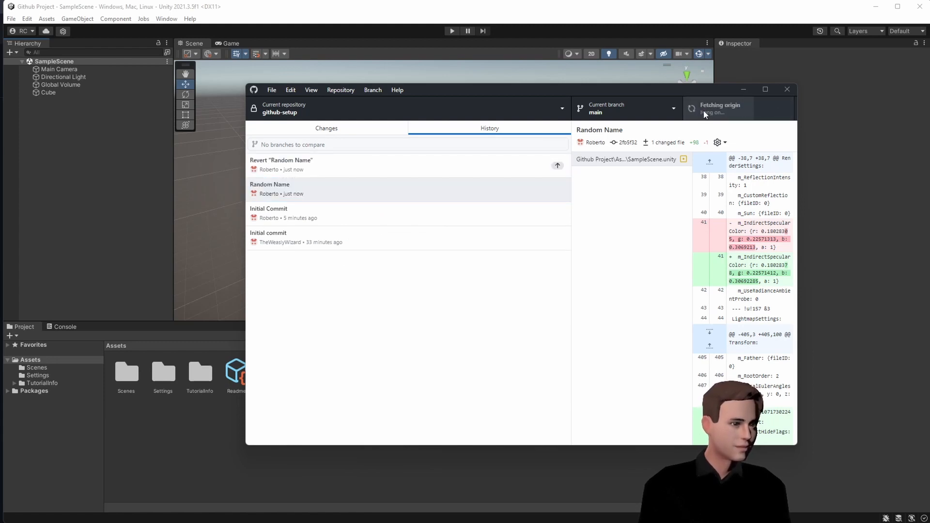
{"action": "left_click", "coordinate": [376, 131]}
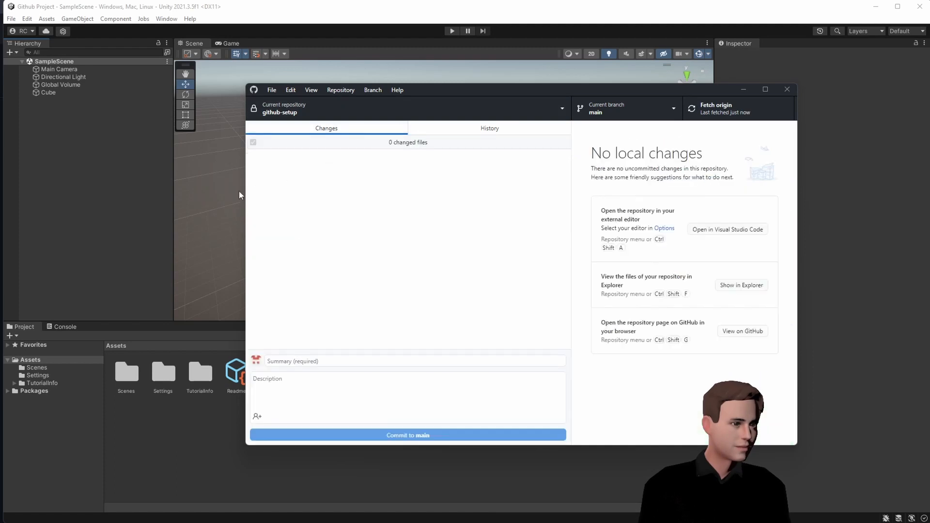
{"action": "left_click", "coordinate": [153, 211]}
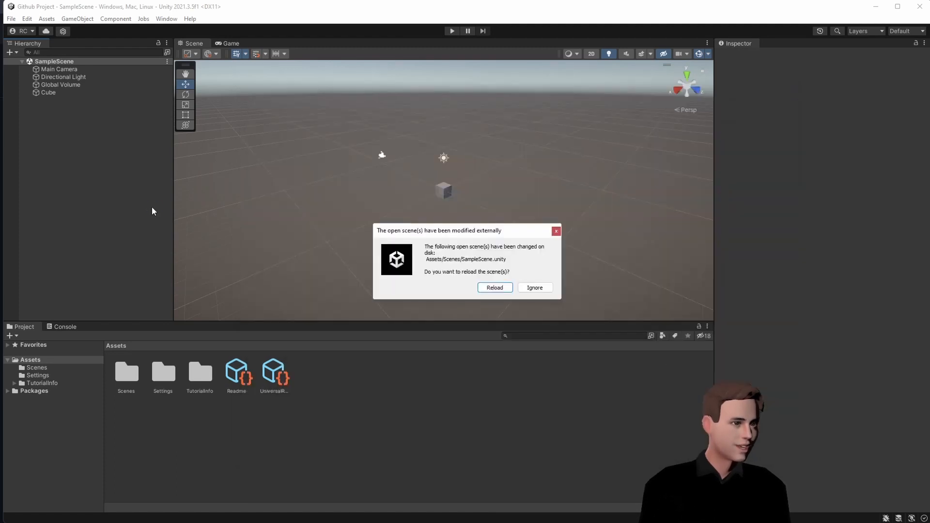
- Reload the reverted scene, add a new 3D Cube, and save SampleScene
{"action": "left_click", "coordinate": [491, 288]}
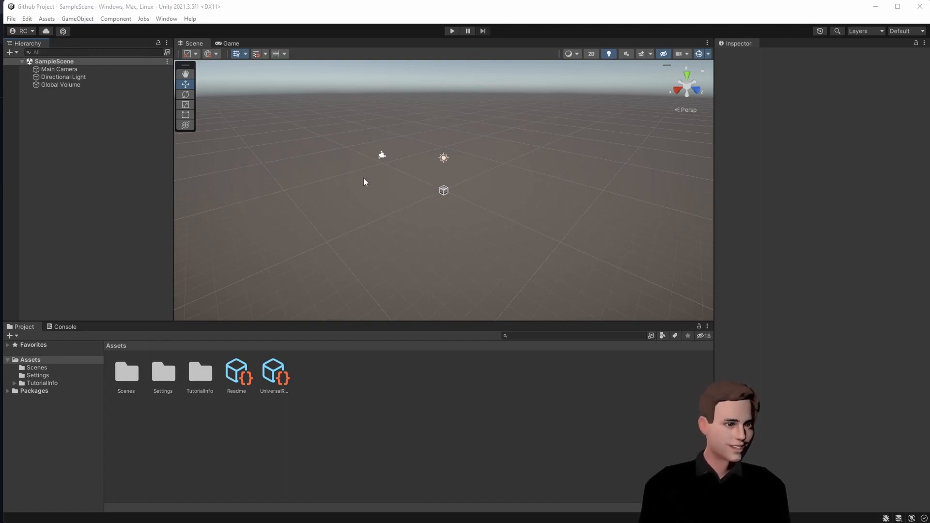
{"action": "right_click", "coordinate": [74, 126]}
{"action": "mouse_move", "coordinate": [136, 257]}
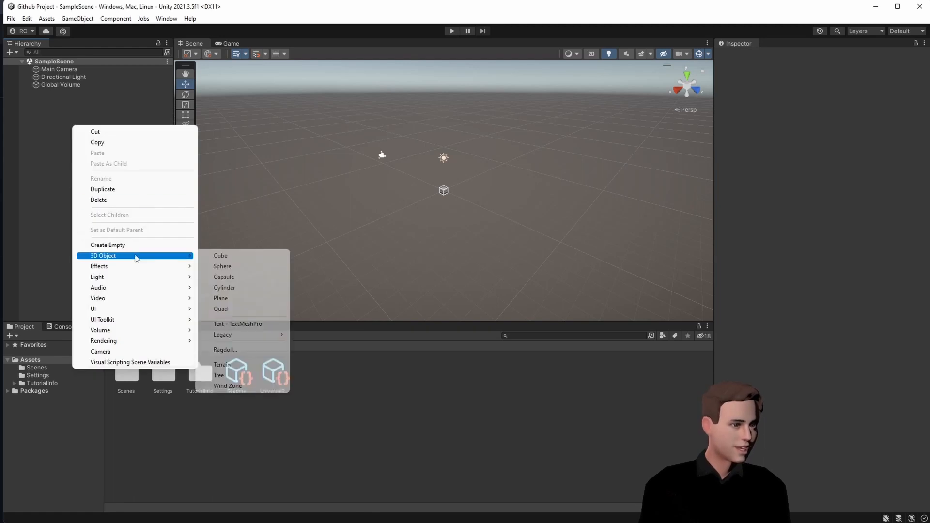
{"action": "left_click", "coordinate": [225, 257]}
{"action": "left_click", "coordinate": [106, 226]}
{"action": "key", "text": "ctrl+s"}
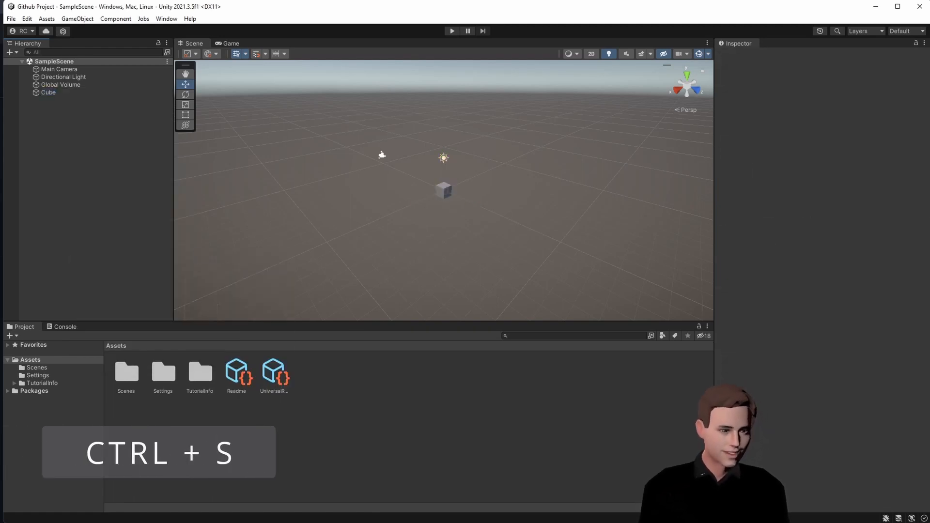
{"action": "key", "text": "alt+Tab"}
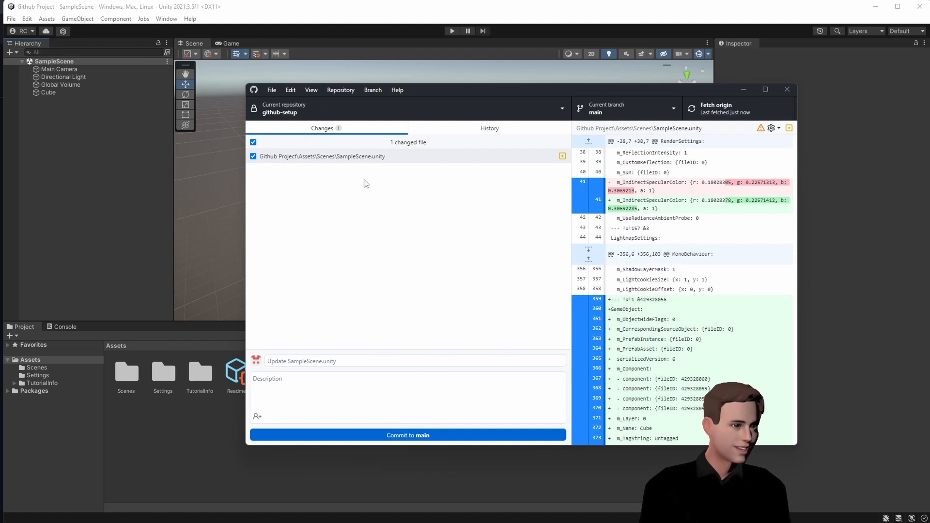
- Discard the uncommitted SampleScene.unity change and reload the scene in Unity
{"action": "right_click", "coordinate": [361, 165]}
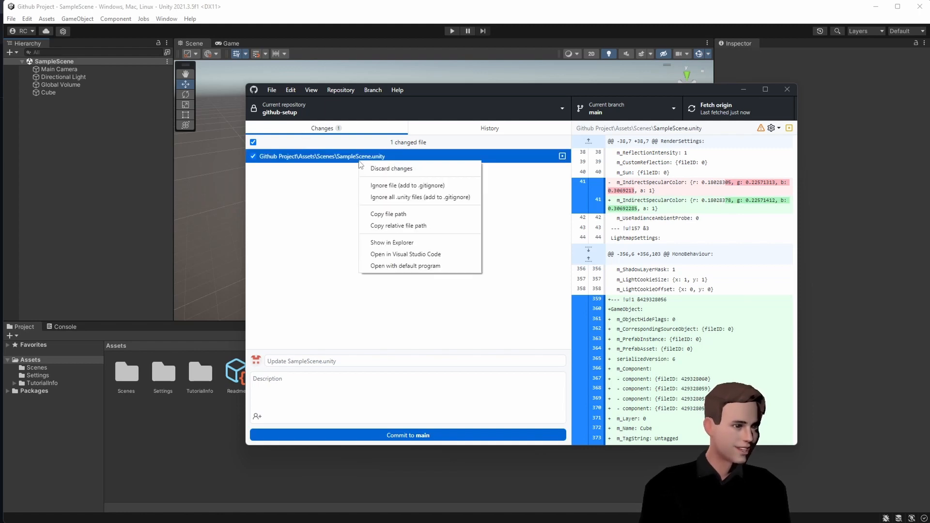
{"action": "left_click", "coordinate": [399, 170]}
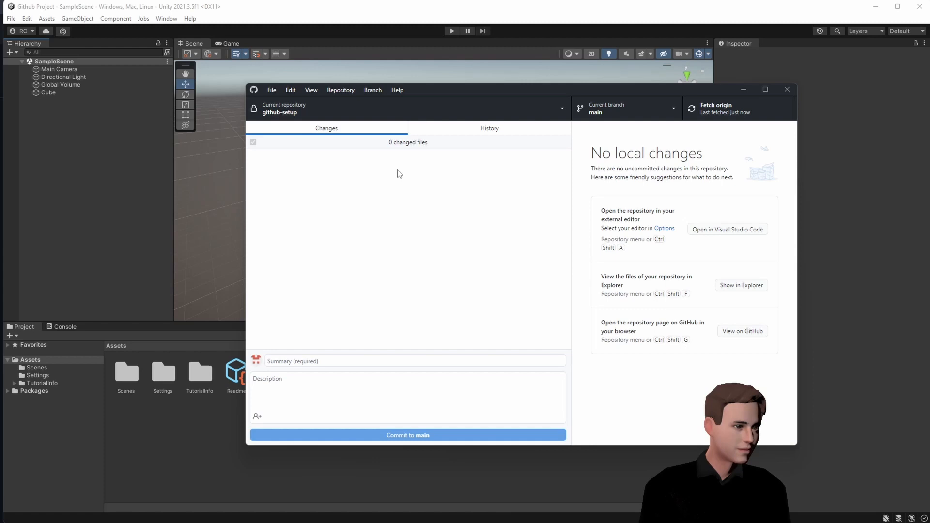
{"action": "left_click", "coordinate": [155, 188]}
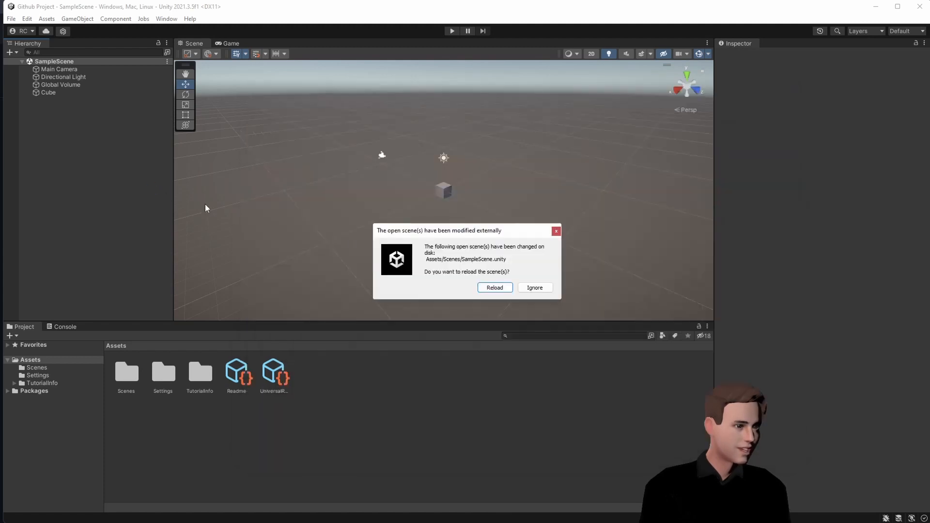
{"action": "left_click", "coordinate": [502, 288]}
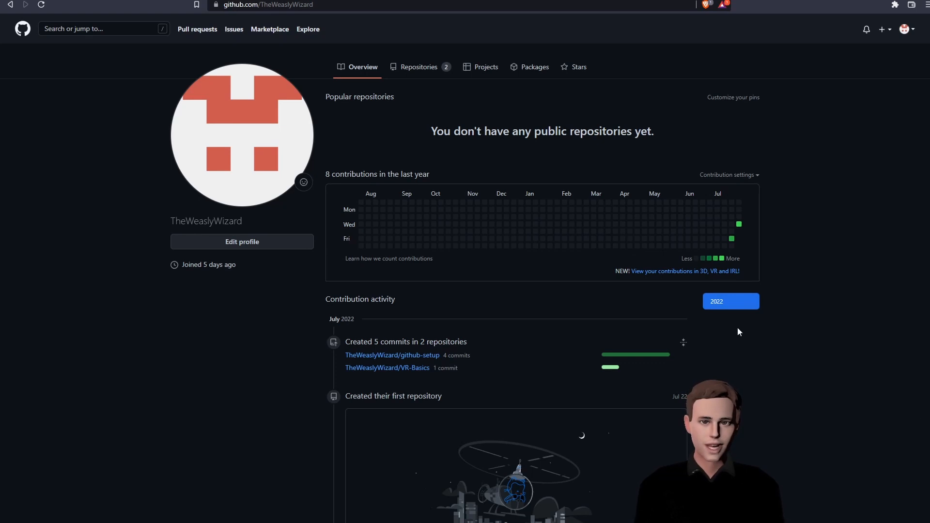
- Invite a collaborator by e-mail address from github-setup's Settings > Collaborators page
{"action": "left_click", "coordinate": [421, 71]}
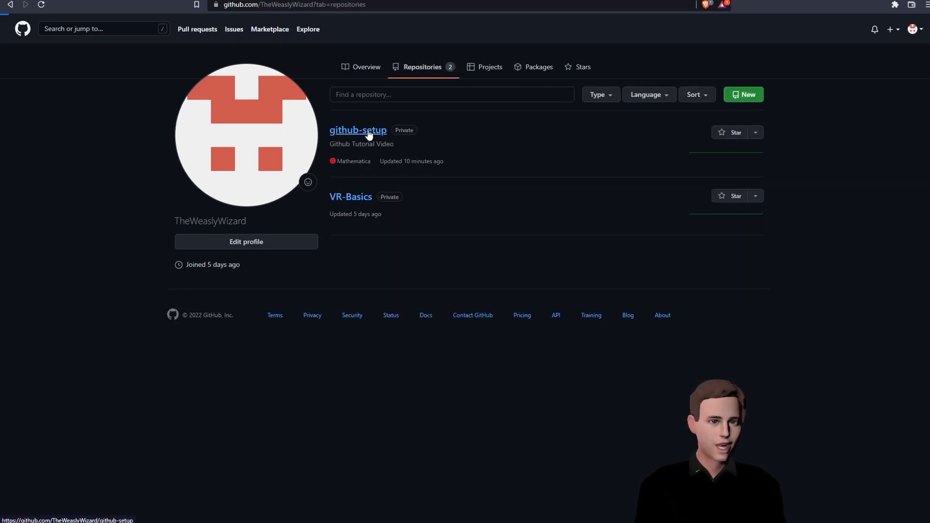
{"action": "left_click", "coordinate": [368, 132]}
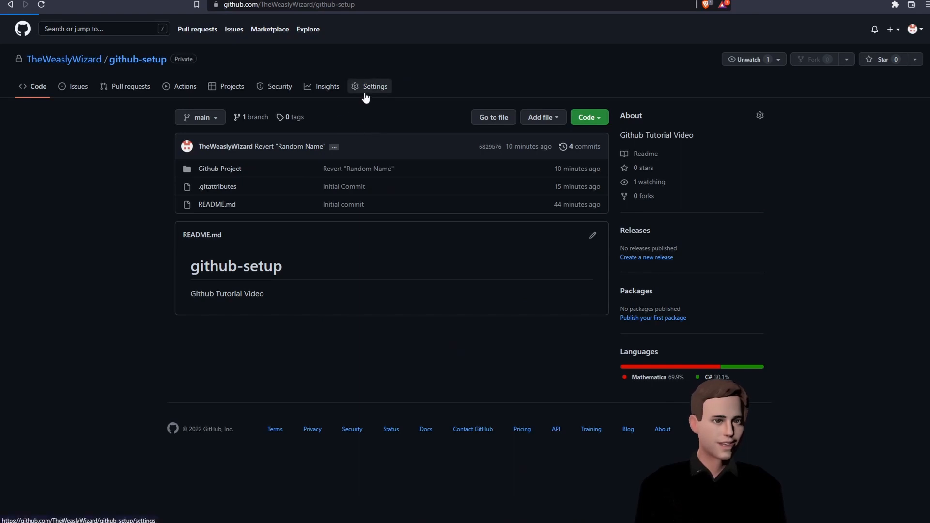
{"action": "left_click", "coordinate": [366, 92]}
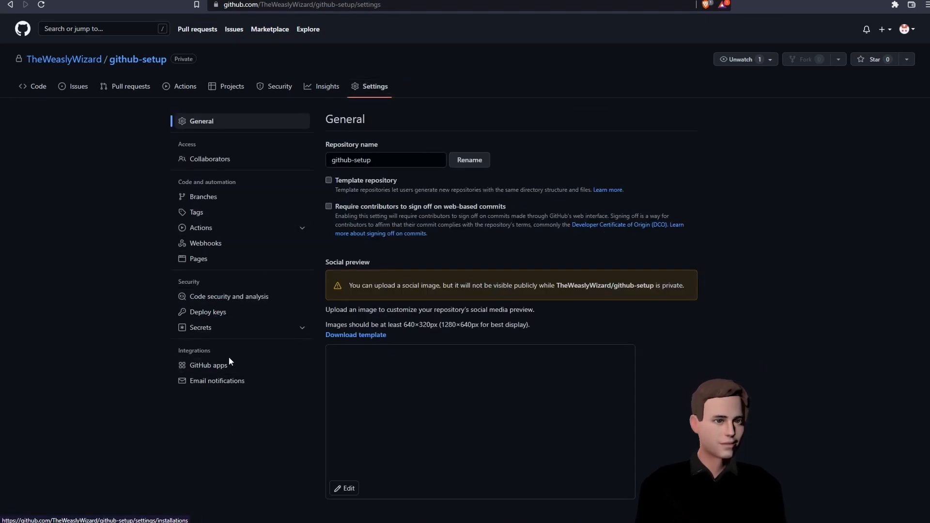
{"action": "left_click", "coordinate": [213, 159]}
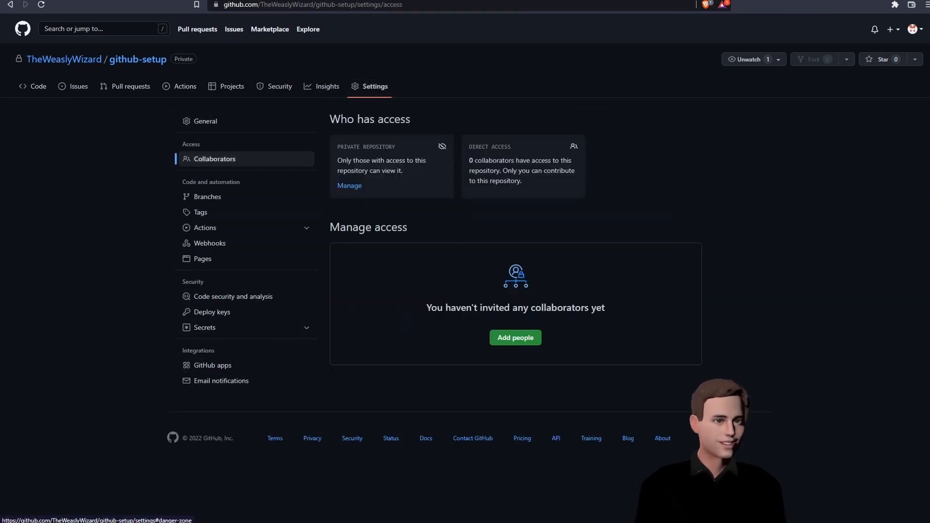
{"action": "left_click", "coordinate": [522, 340]}
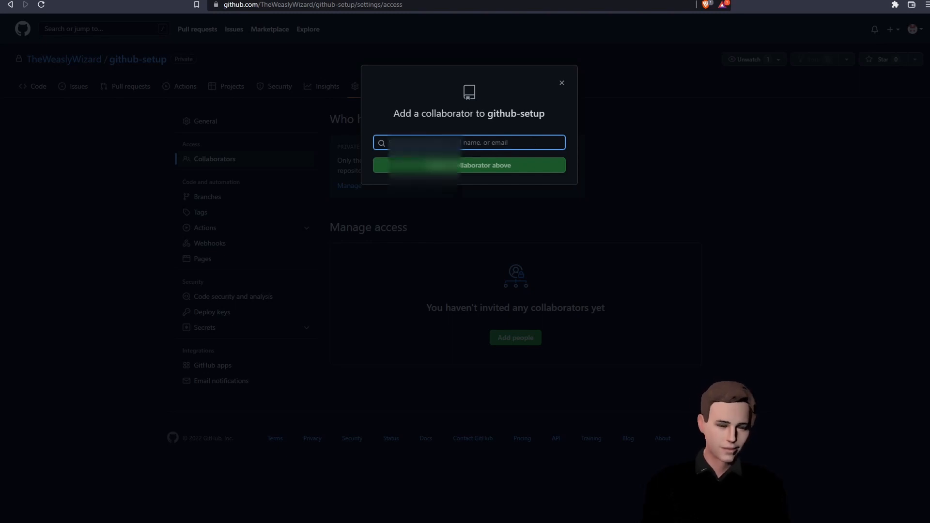
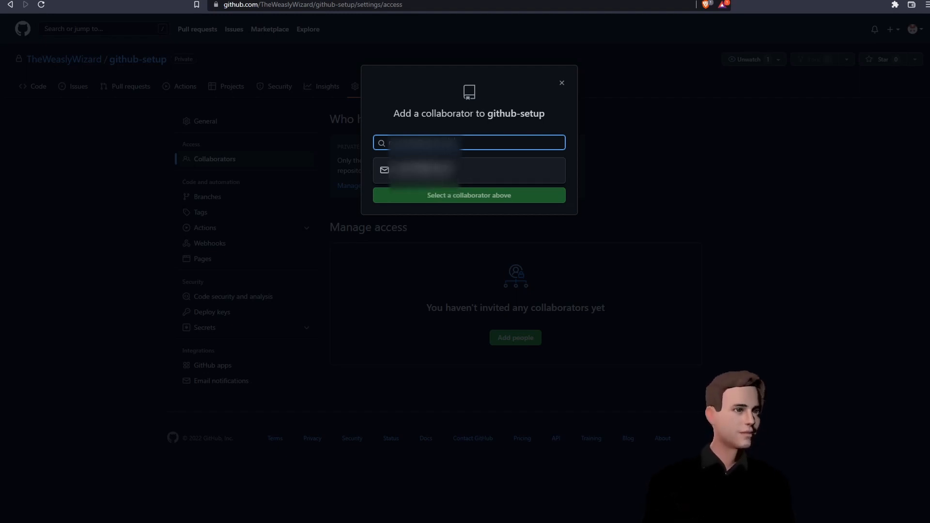
{"action": "left_click", "coordinate": [460, 171]}
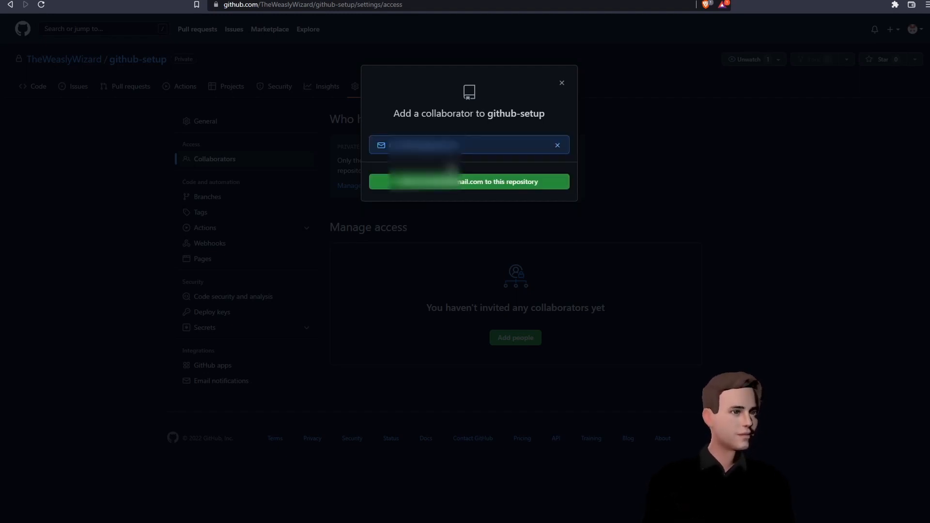
{"action": "left_click", "coordinate": [462, 182]}
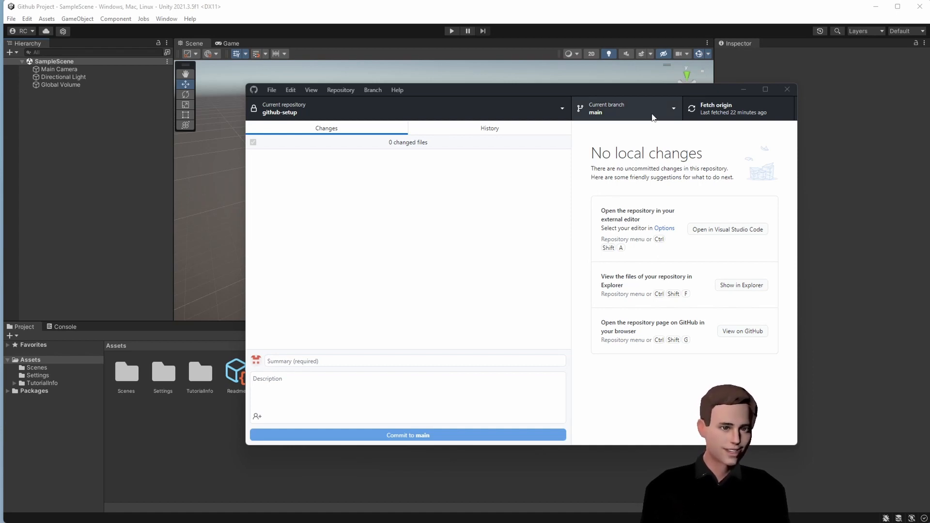
- Fetch origin, then add a 3D Cube to SampleScene in Unity and save it
{"action": "left_click", "coordinate": [729, 119]}
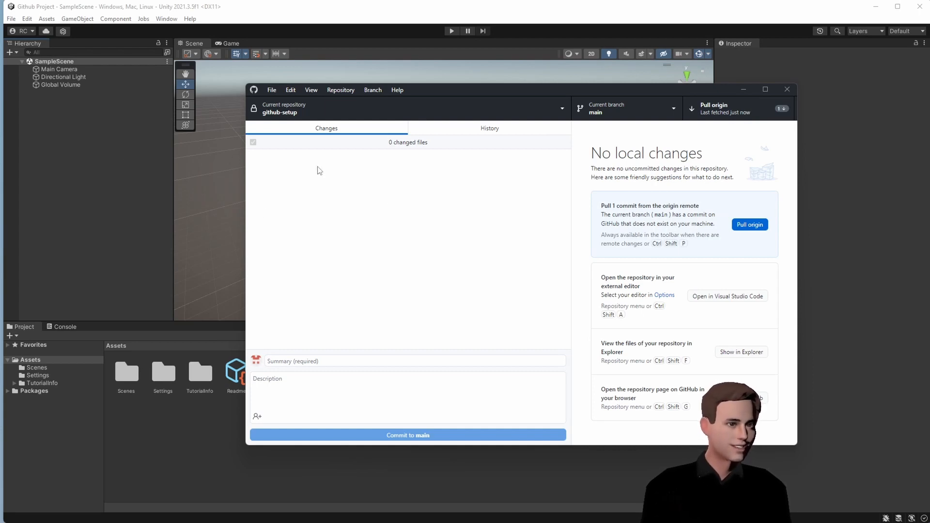
{"action": "left_click", "coordinate": [91, 147]}
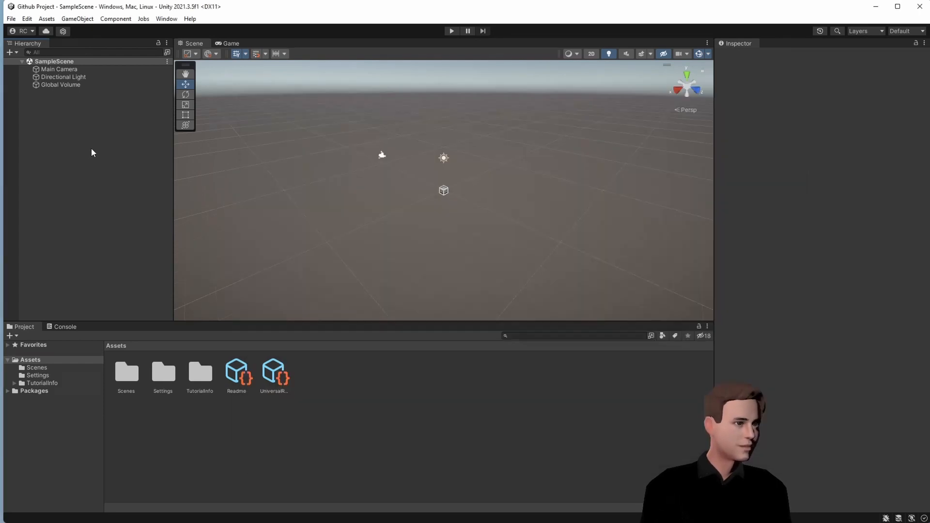
{"action": "right_click", "coordinate": [83, 137]}
{"action": "mouse_move", "coordinate": [137, 267]}
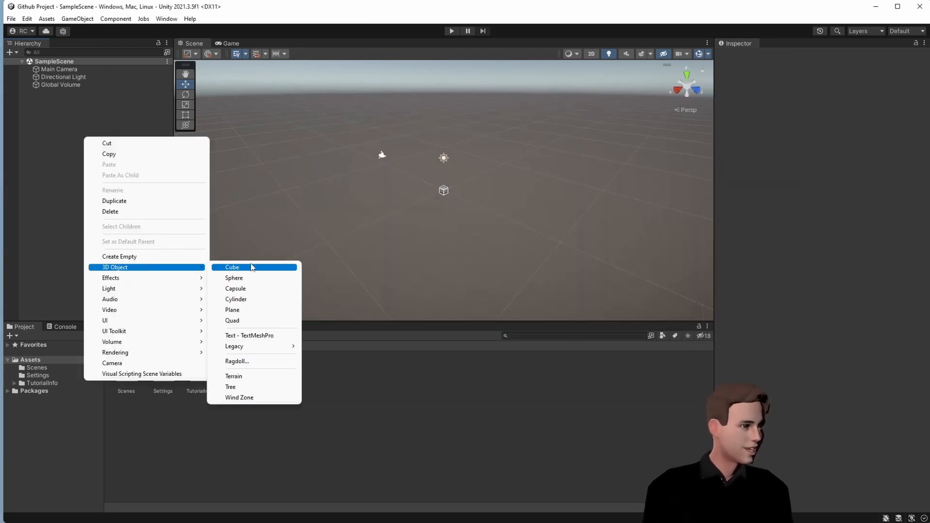
{"action": "left_click", "coordinate": [235, 267]}
{"action": "left_click", "coordinate": [93, 172]}
{"action": "key", "text": "ctrl+s"}
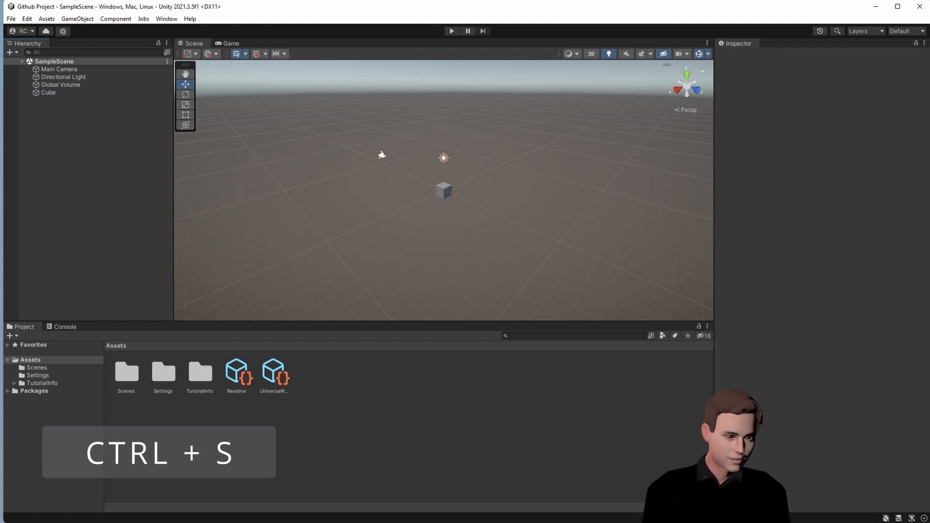
{"action": "key", "text": "alt+Tab"}
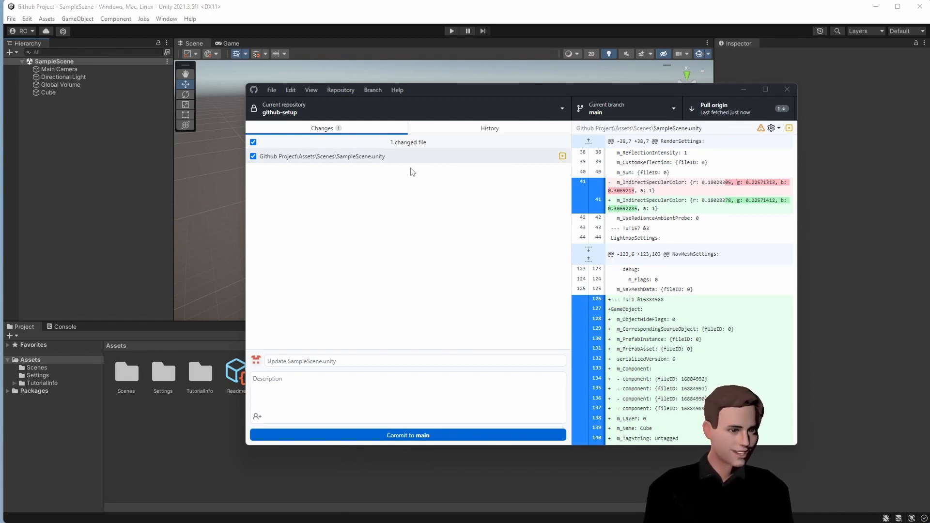
- Stash the uncommitted Cube change and pull the latest commits from origin
{"action": "left_click", "coordinate": [373, 91]}
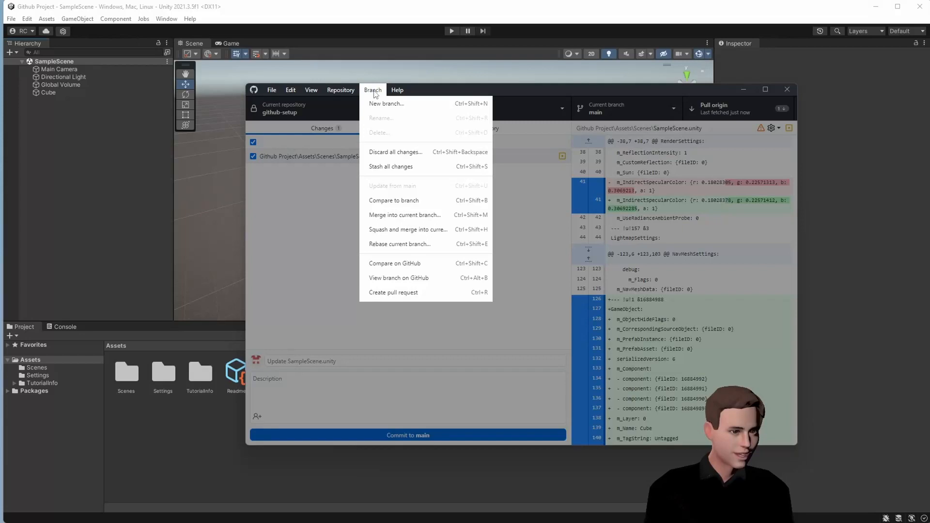
{"action": "left_click", "coordinate": [401, 167]}
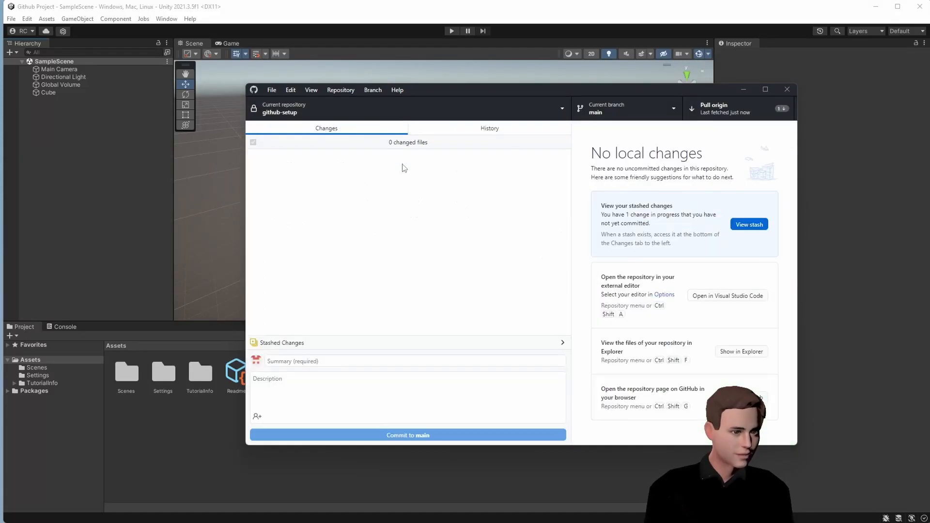
{"action": "left_click", "coordinate": [720, 112]}
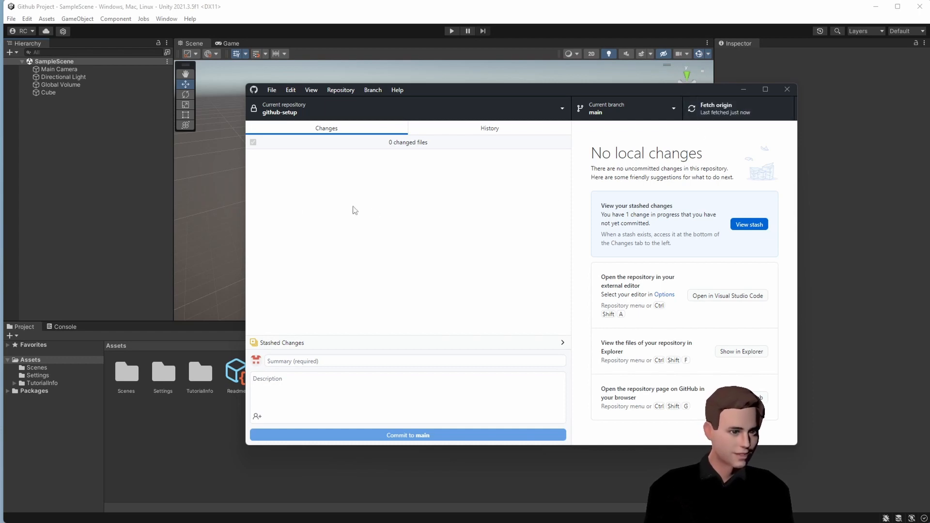
- Reload the changed scene in Unity and tilt the view to see the pulled Capsule
{"action": "left_click", "coordinate": [126, 182]}
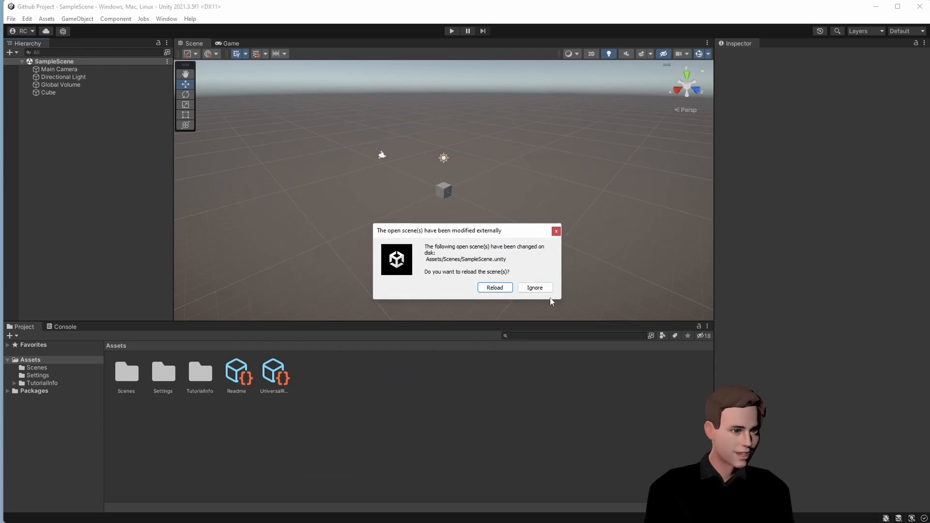
{"action": "left_click", "coordinate": [494, 288]}
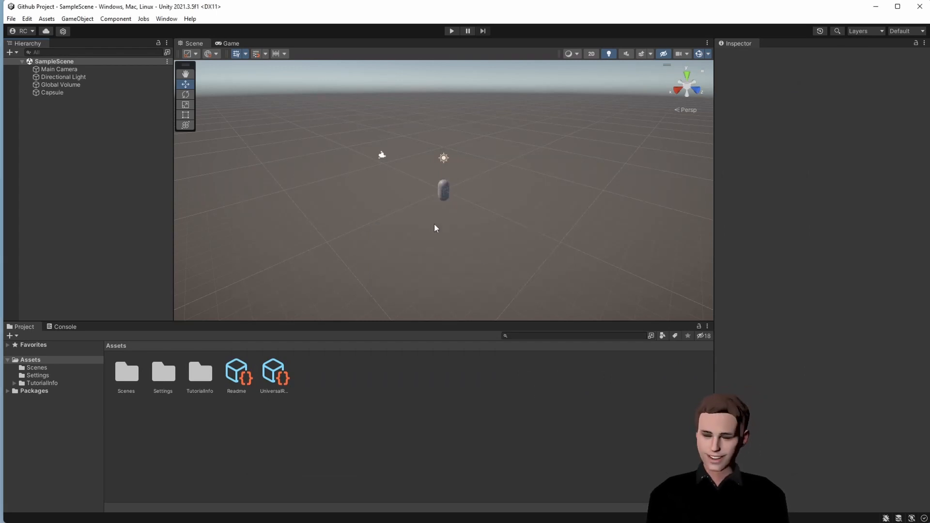
{"action": "scroll", "coordinate": [436, 222], "scroll_direction": "up", "scroll_amount": 4}
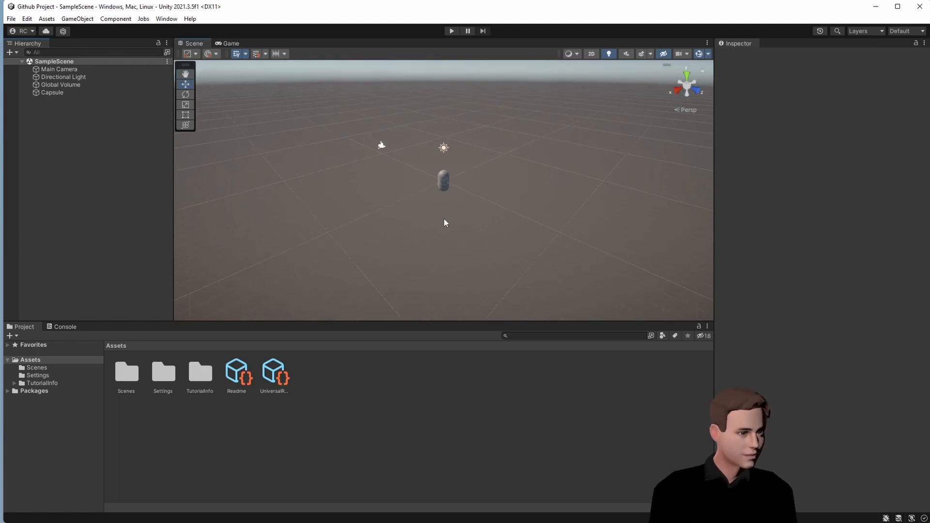
{"action": "scroll", "coordinate": [449, 211], "scroll_direction": "up", "scroll_amount": 2}
{"action": "left_click_drag", "start_coordinate": [450, 211], "coordinate": [452, 184]}
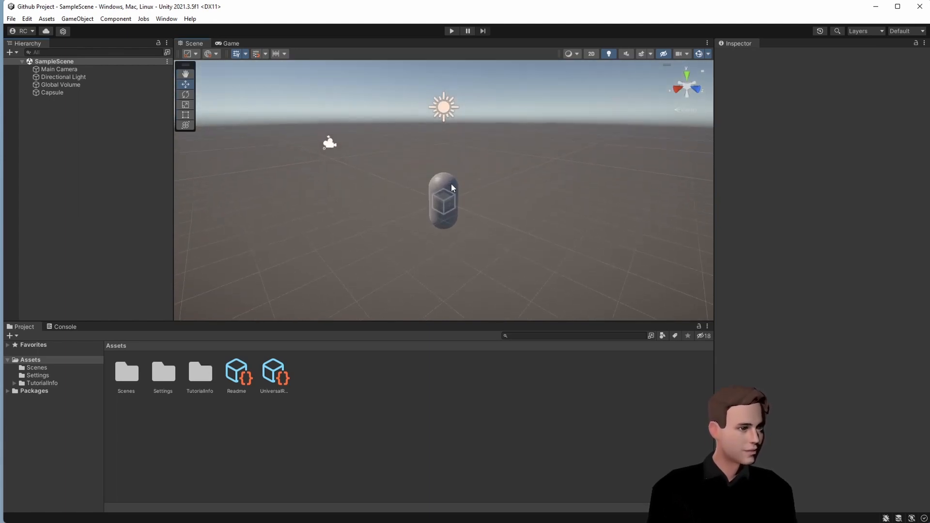
{"action": "key", "text": "alt+Tab"}
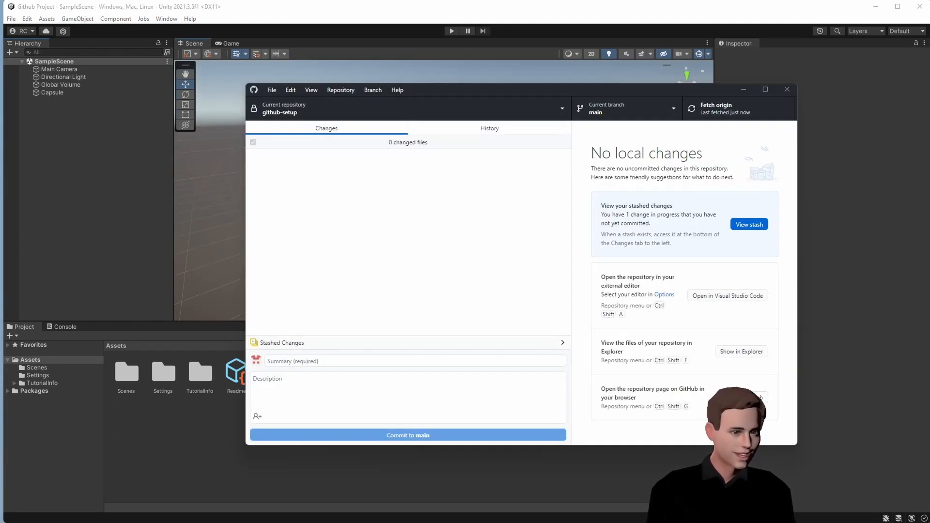
- Restore the stashed Cube change, reload Unity's scene, and move the Cube to X -1.79 beside the Capsule
{"action": "left_click", "coordinate": [548, 345]}
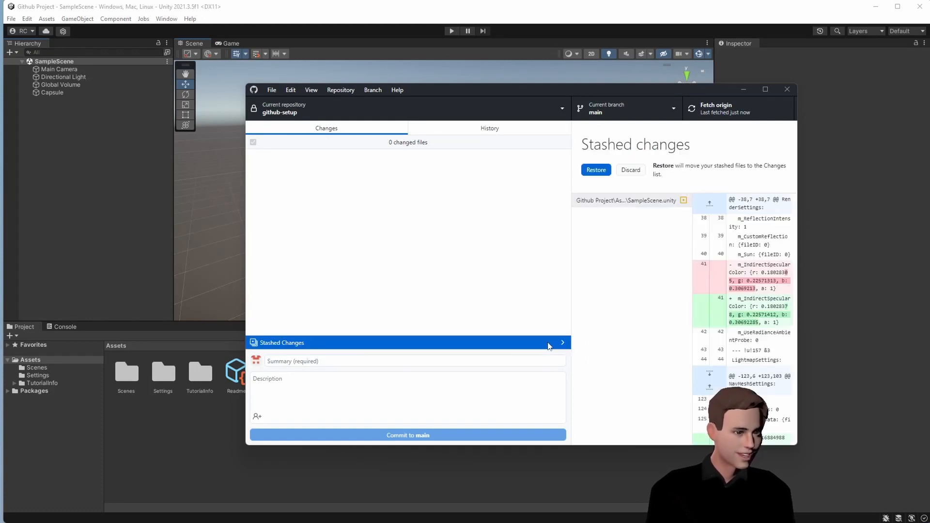
{"action": "left_click", "coordinate": [598, 172]}
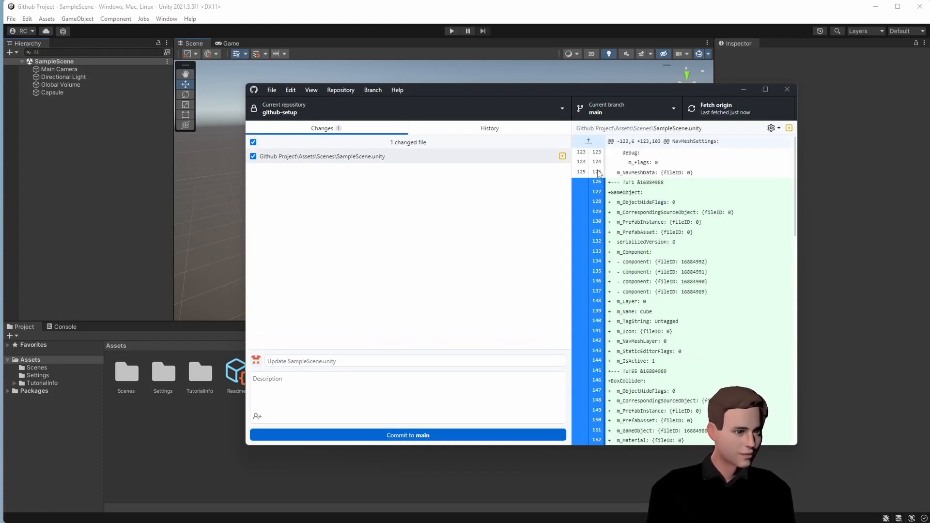
{"action": "left_click", "coordinate": [141, 206]}
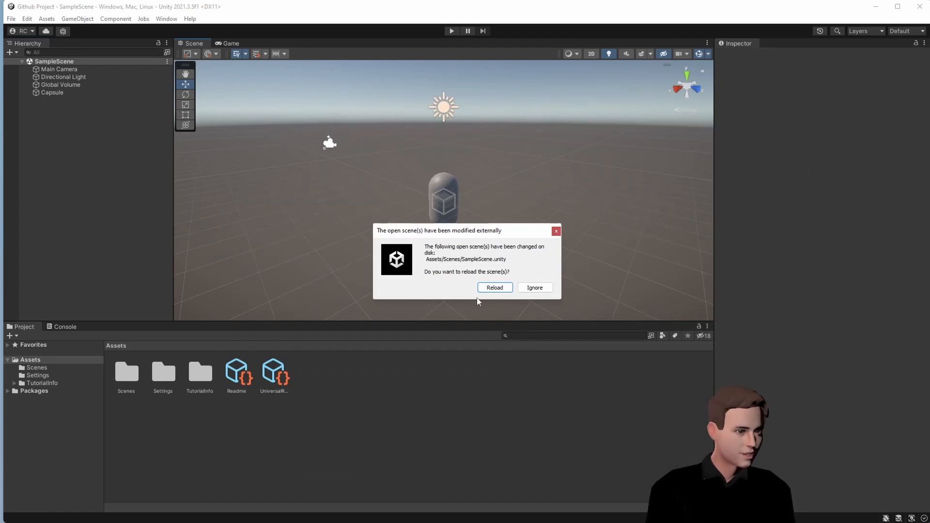
{"action": "left_click", "coordinate": [492, 287]}
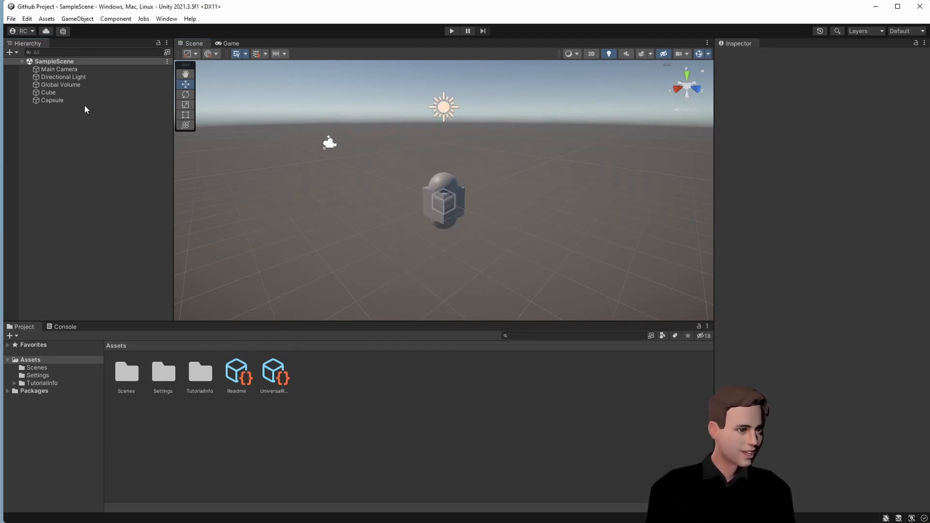
{"action": "left_click", "coordinate": [66, 93]}
{"action": "left_click_drag", "start_coordinate": [417, 211], "coordinate": [452, 203]}
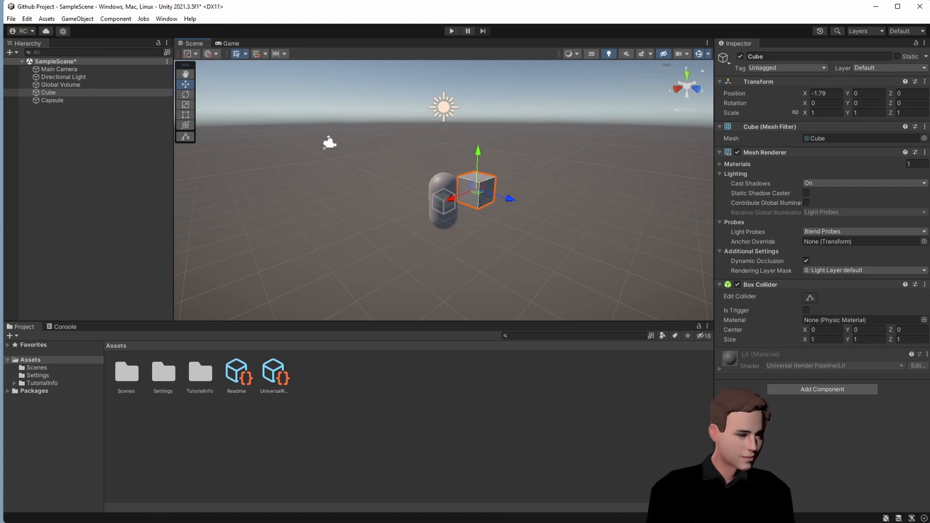
- Commit the scene change to main as 'Update SampleScene.unity' and push it to origin
{"action": "key", "text": "alt+Tab"}
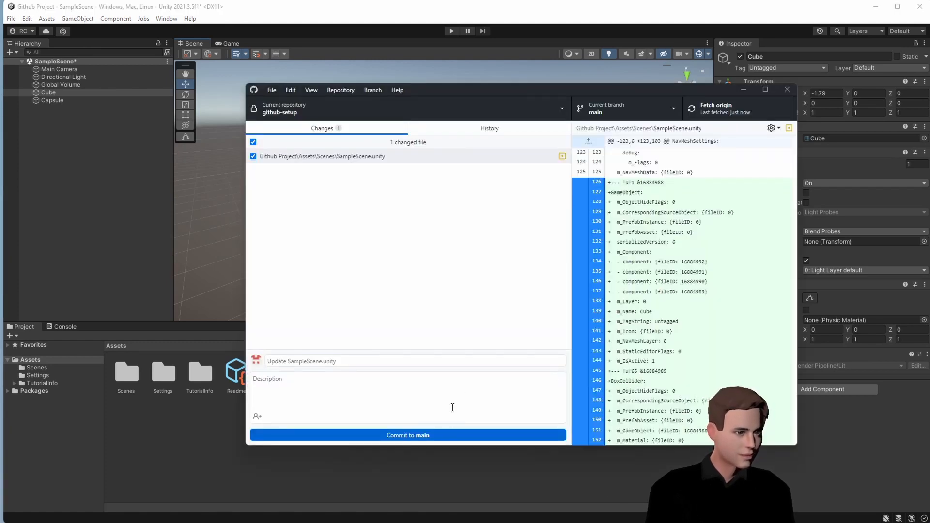
{"action": "left_click", "coordinate": [453, 434]}
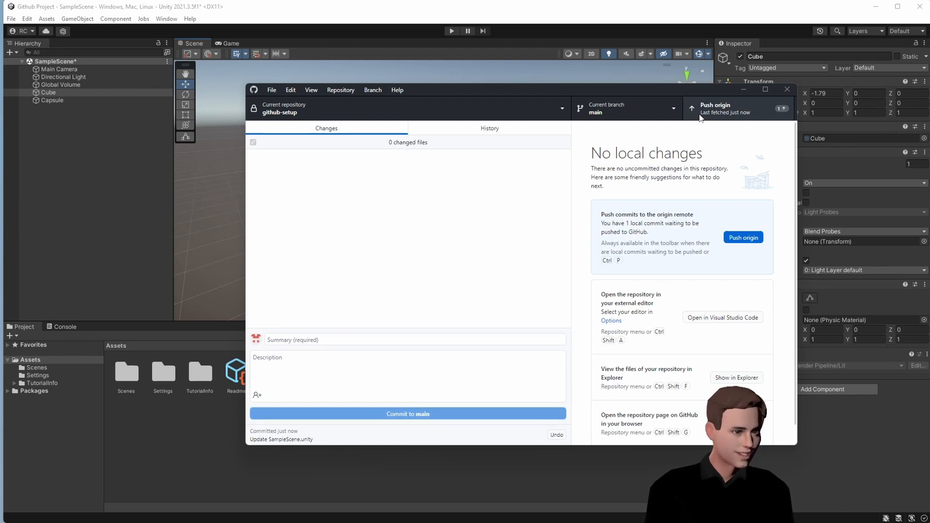
{"action": "left_click", "coordinate": [699, 118]}
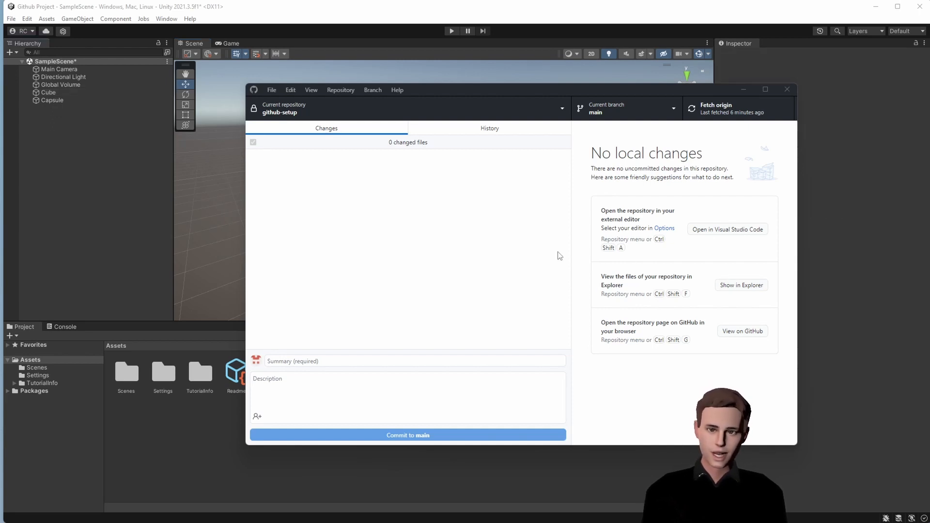
- Create and check out a branch named new-branch from main, then bring Unity back
{"action": "left_click", "coordinate": [617, 114]}
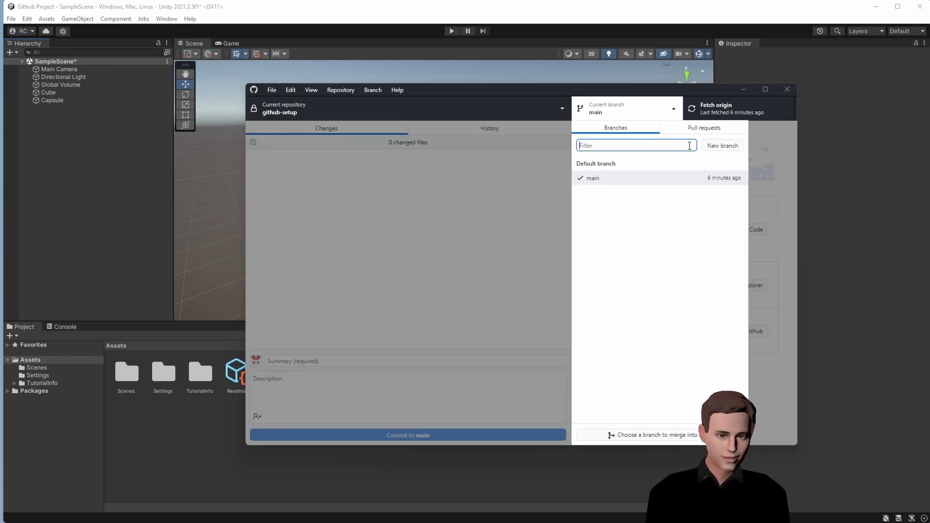
{"action": "left_click", "coordinate": [707, 148]}
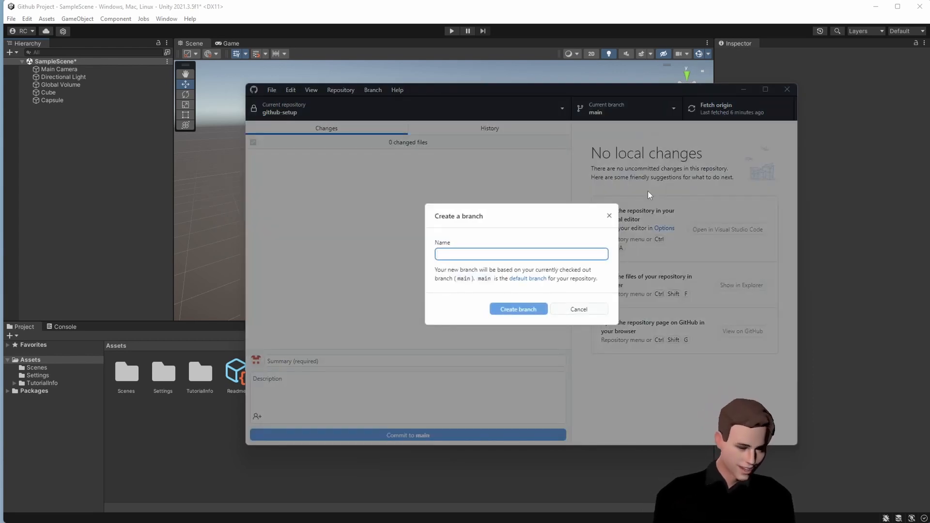
{"action": "type", "text": "new"}
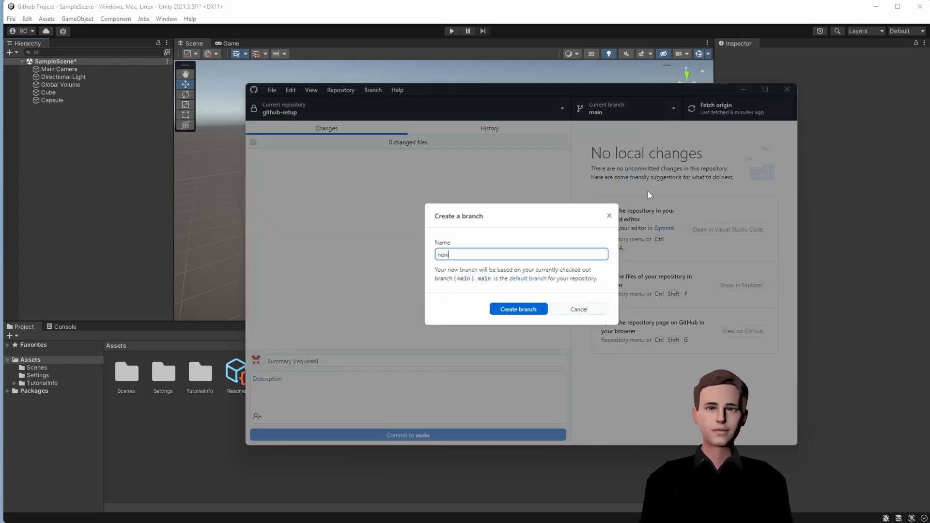
{"action": "type", "text": "-branch"}
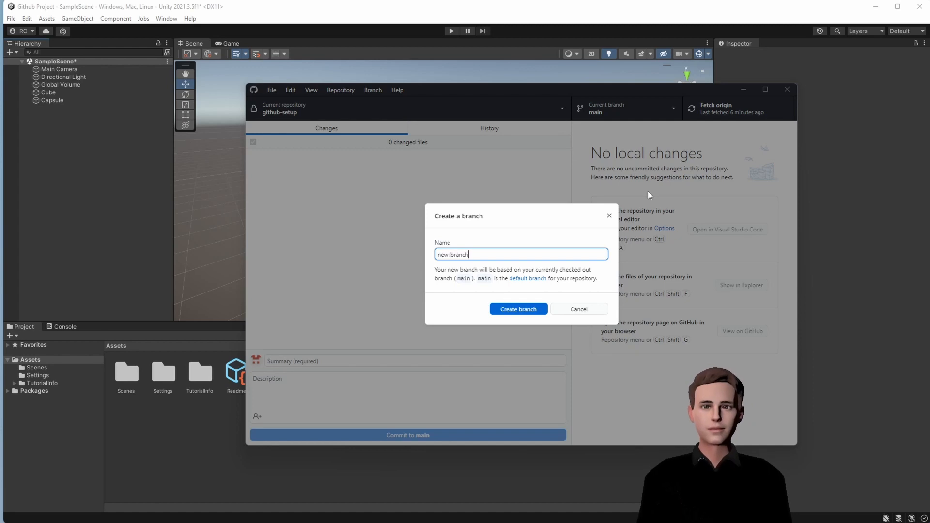
{"action": "left_click", "coordinate": [514, 312]}
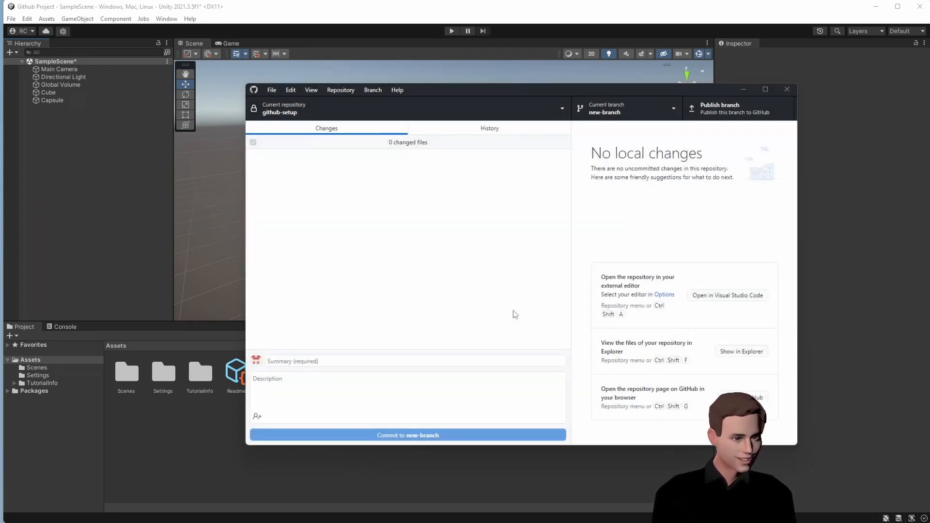
{"action": "left_click", "coordinate": [155, 196]}
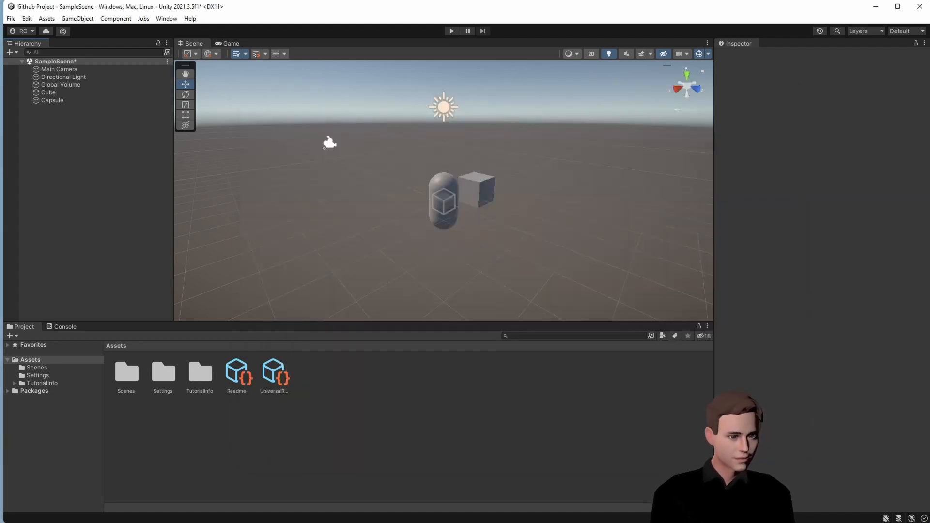
- Publish new-branch to GitHub from GitHub Desktop
{"action": "key", "text": "alt+Tab"}
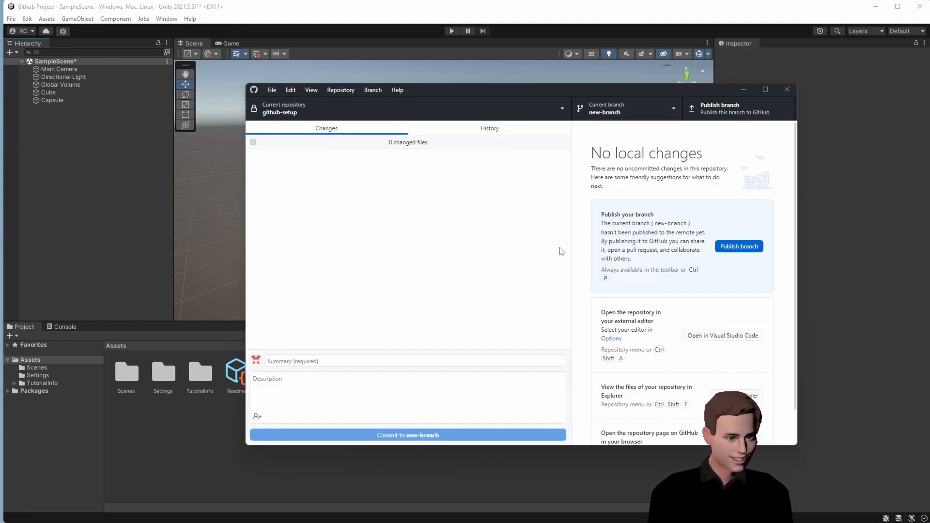
{"action": "left_click", "coordinate": [701, 110]}
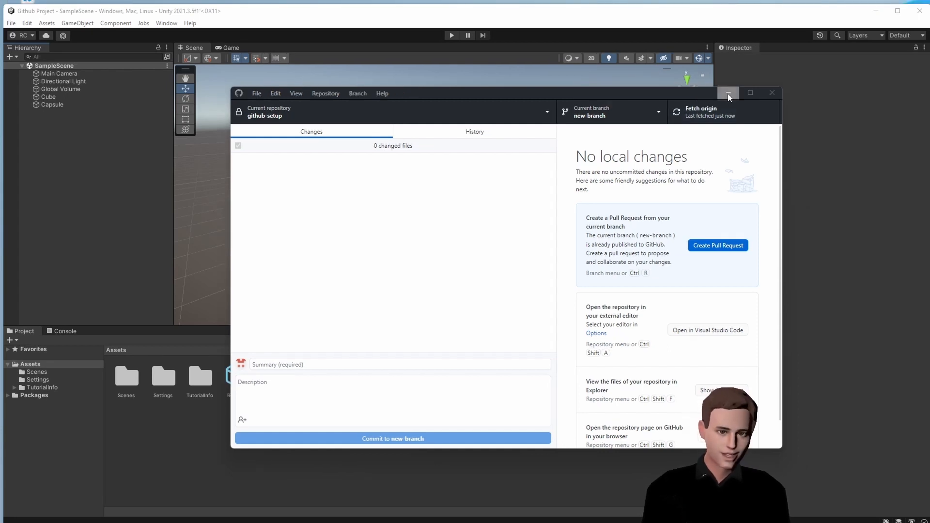
- Add a 3D Cylinder to Unity's scene and move it left of the capsule
{"action": "left_click", "coordinate": [728, 94]}
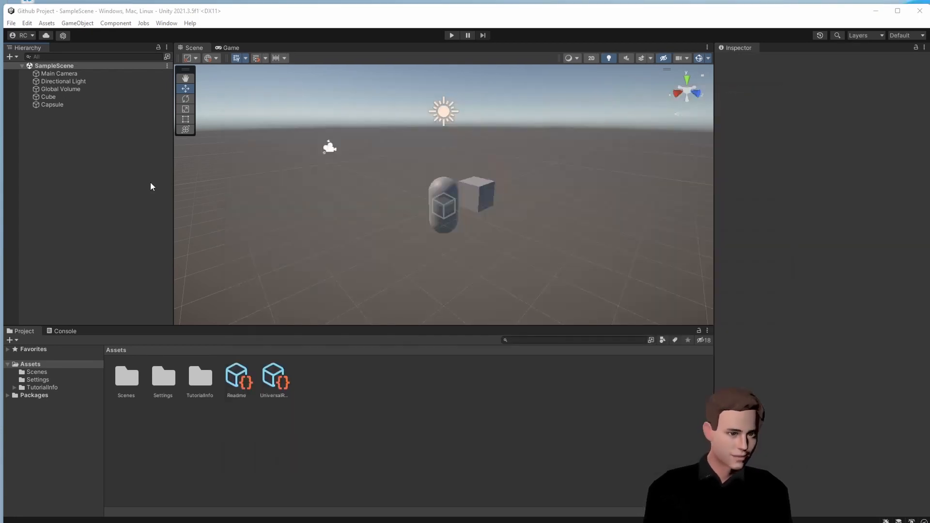
{"action": "right_click", "coordinate": [79, 137]}
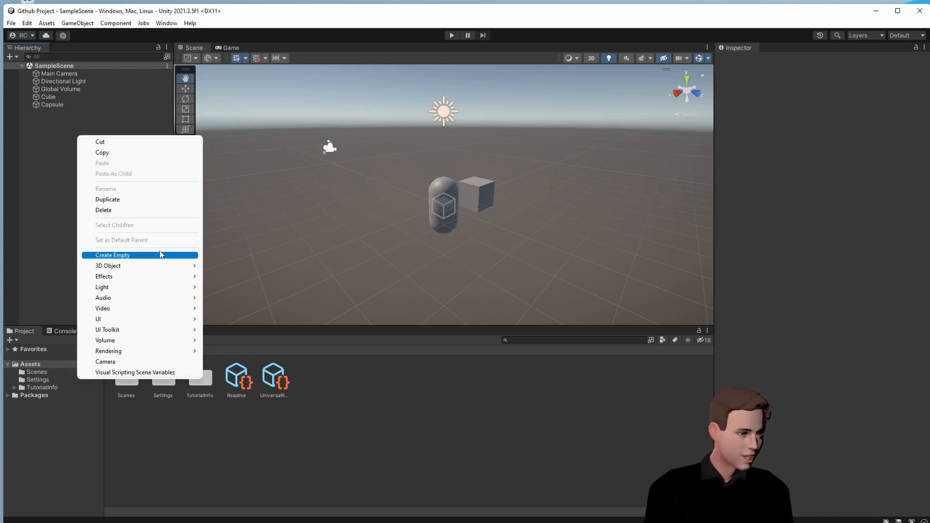
{"action": "mouse_move", "coordinate": [154, 266]}
{"action": "left_click", "coordinate": [229, 297]}
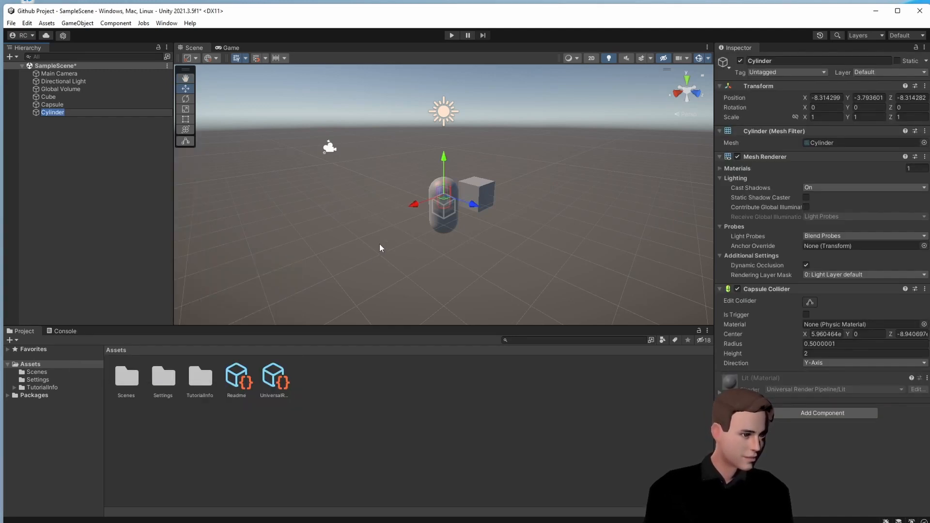
{"action": "left_click_drag", "start_coordinate": [414, 209], "coordinate": [342, 227]}
- Duplicate the cylinder as Cylinder (1), move the copy to the front, and save the scene
{"action": "right_click", "coordinate": [72, 140]}
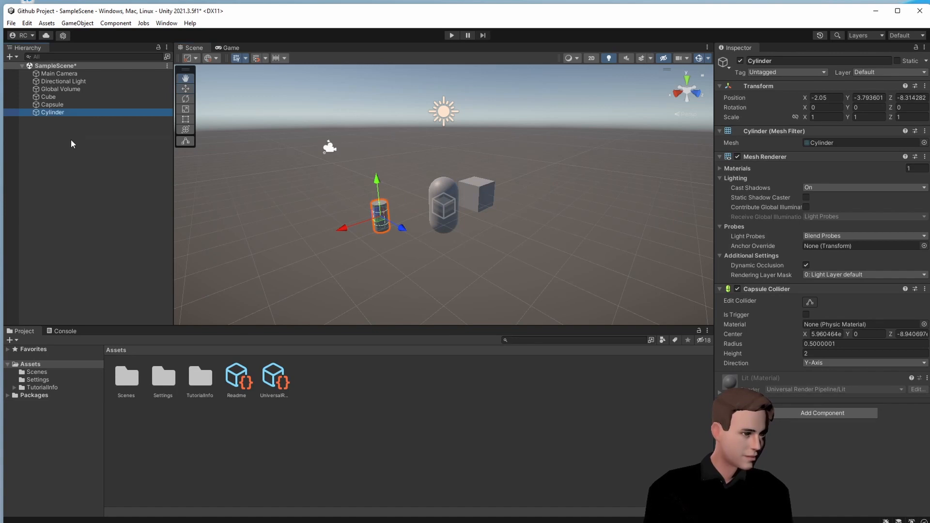
{"action": "left_click", "coordinate": [55, 123]}
{"action": "left_click", "coordinate": [57, 114]}
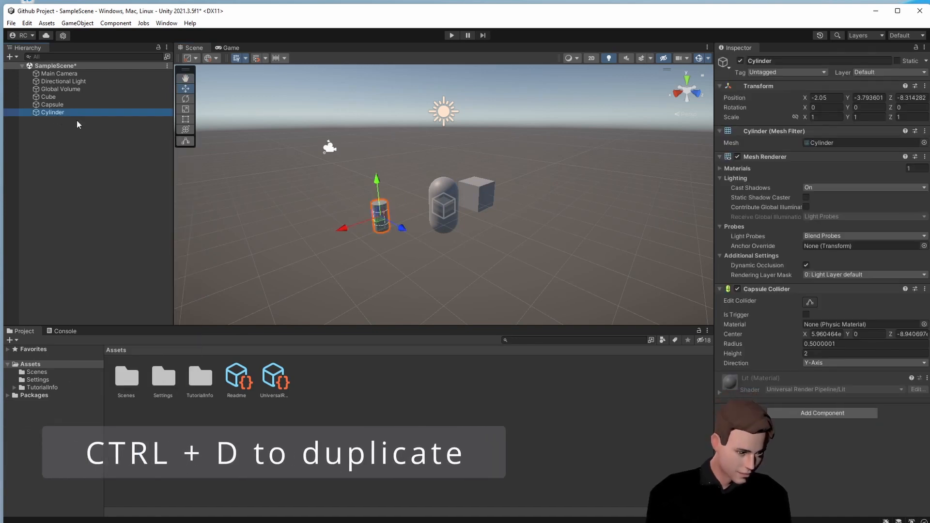
{"action": "key", "text": "ctrl+d"}
{"action": "left_click_drag", "start_coordinate": [402, 227], "coordinate": [438, 257]}
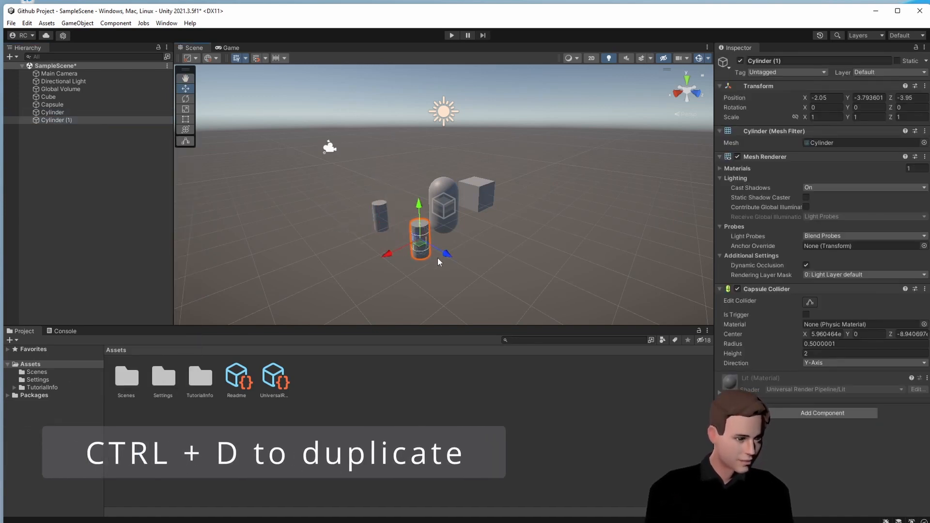
{"action": "left_click", "coordinate": [129, 184]}
{"action": "key", "text": "ctrl+s"}
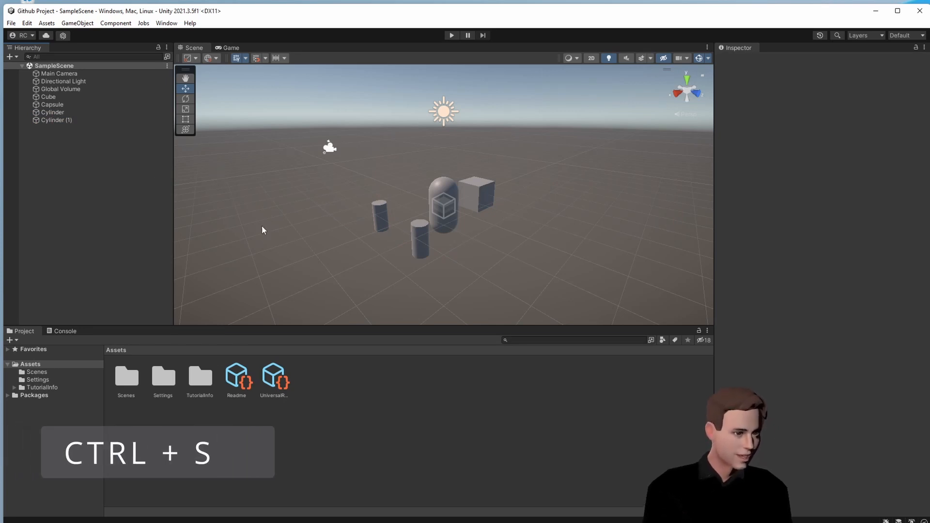
{"action": "key", "text": "alt+Tab"}
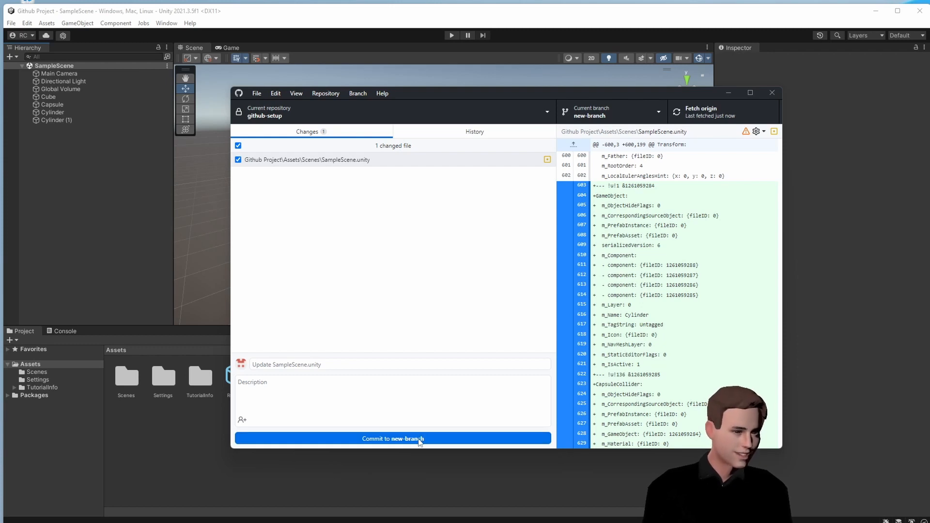
- Commit the SampleScene.unity change to new-branch and push it to origin
{"action": "left_click", "coordinate": [420, 439]}
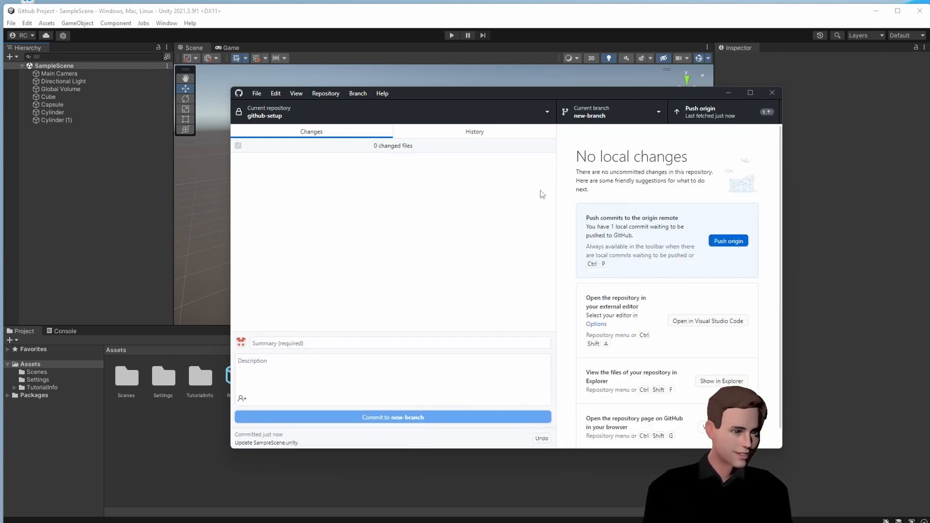
{"action": "left_click", "coordinate": [708, 123]}
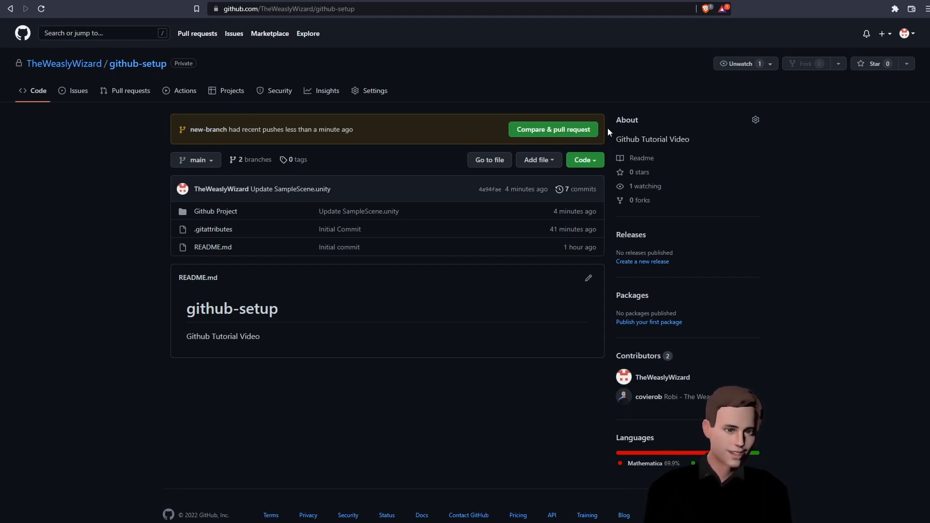
- View the repository's '2 branches' page on GitHub, then return to Unity
{"action": "left_click", "coordinate": [256, 159]}
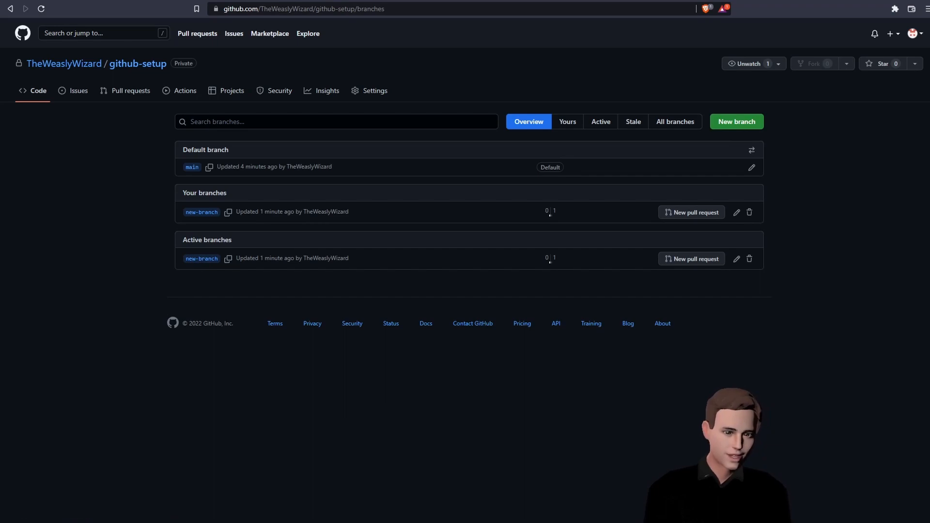
{"action": "key", "text": "alt+Tab"}
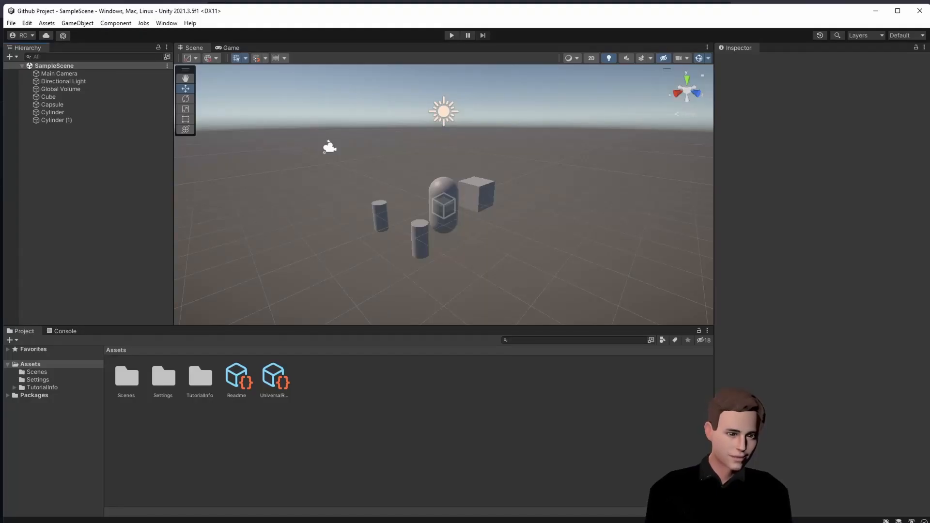
- Check out the main branch in GitHub Desktop
{"action": "key", "text": "alt+Tab"}
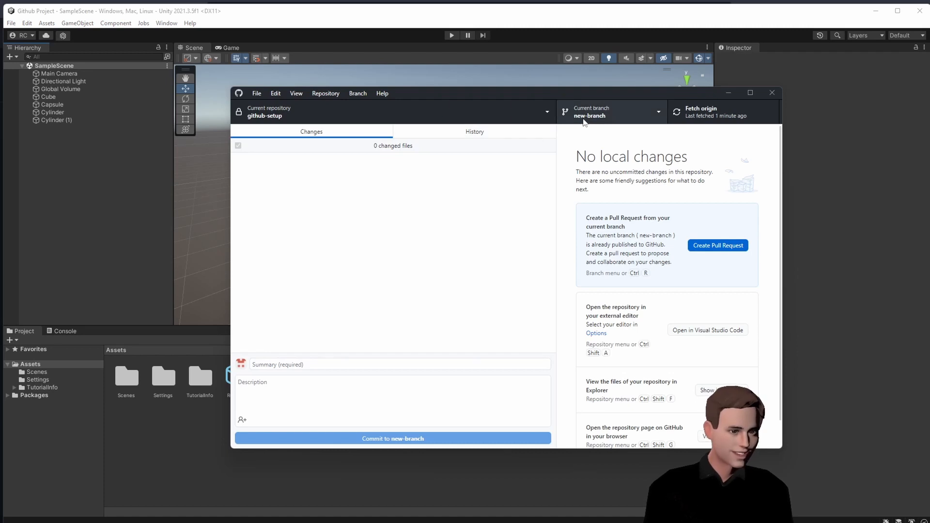
{"action": "left_click", "coordinate": [583, 121]}
{"action": "left_click", "coordinate": [593, 181]}
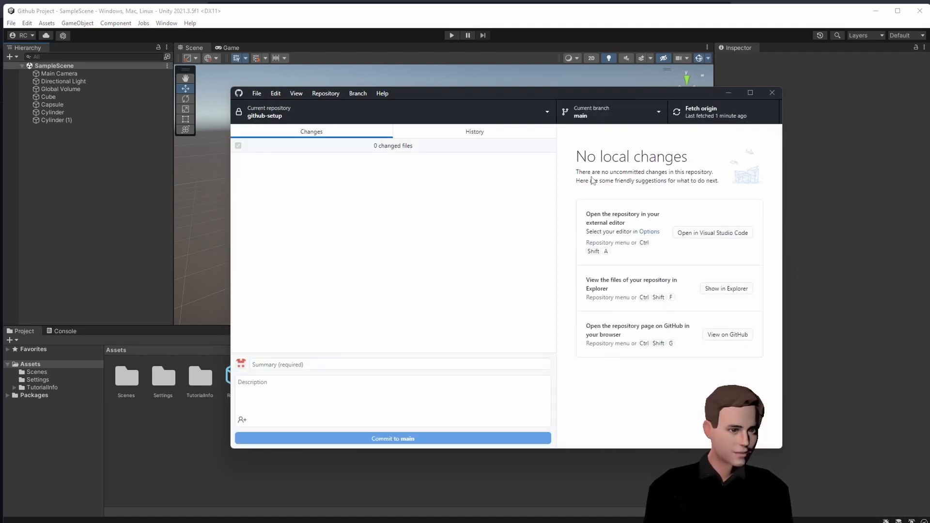
- Compare main with new-branch in History and merge new-branch into main with a merge commit
{"action": "left_click", "coordinate": [476, 131]}
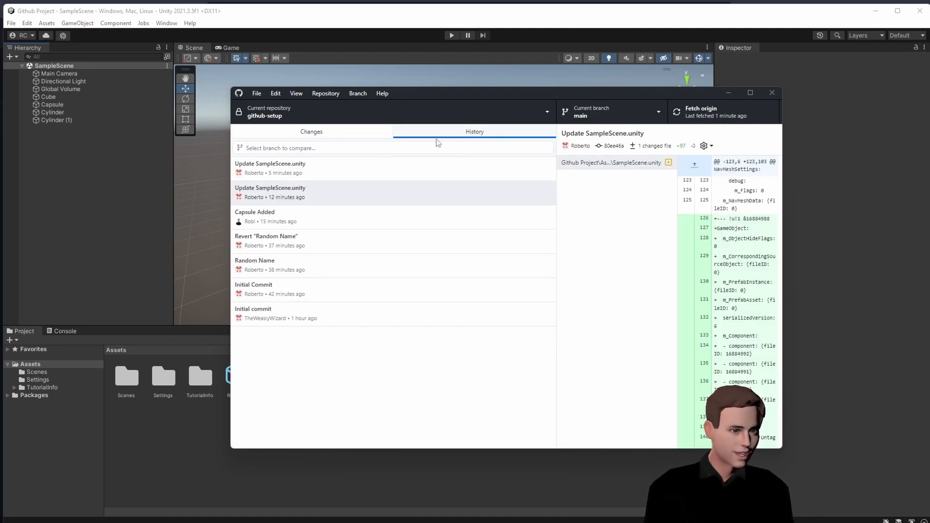
{"action": "left_click", "coordinate": [412, 149]}
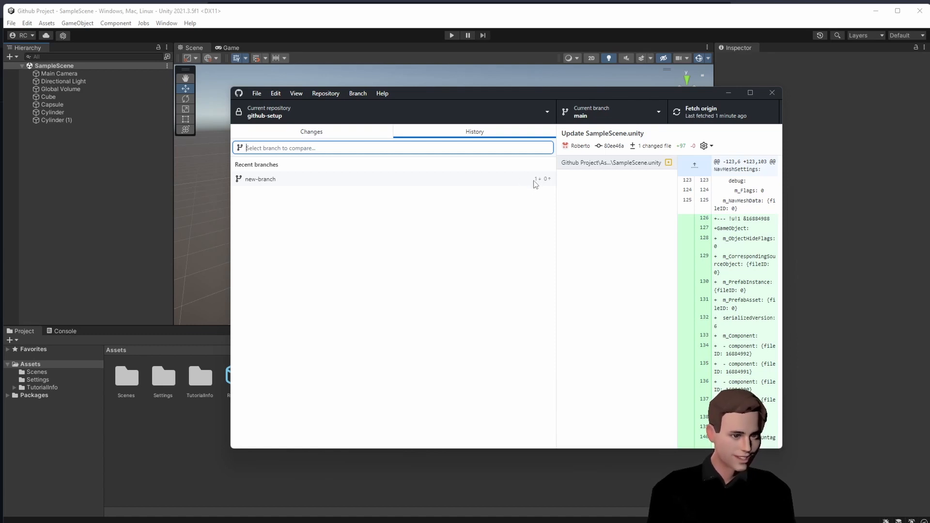
{"action": "left_click", "coordinate": [500, 180]}
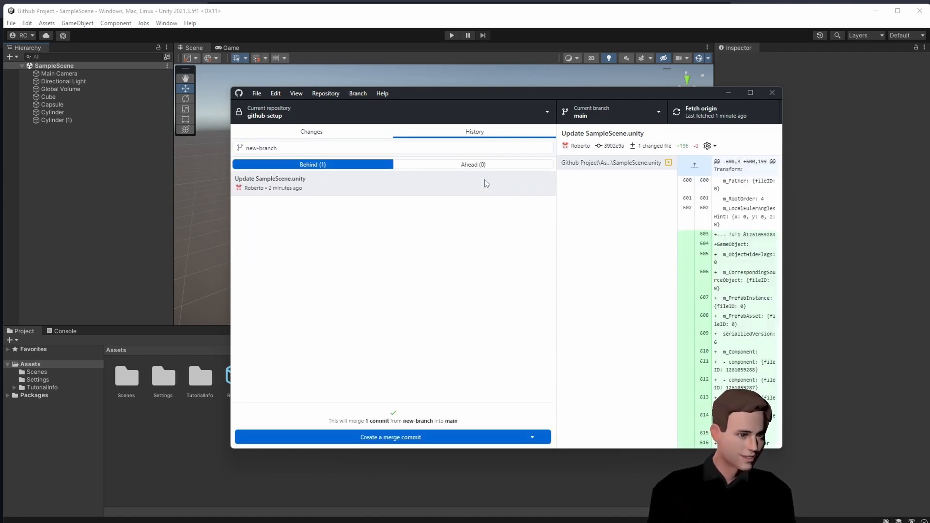
{"action": "left_click", "coordinate": [398, 438]}
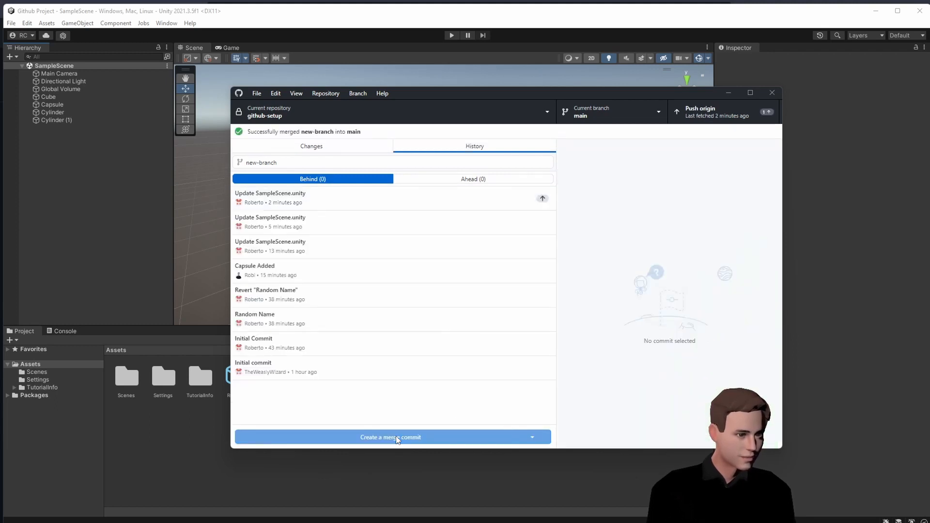
- Push the merged main to origin and reload the updated SampleScene in Unity
{"action": "left_click", "coordinate": [328, 148]}
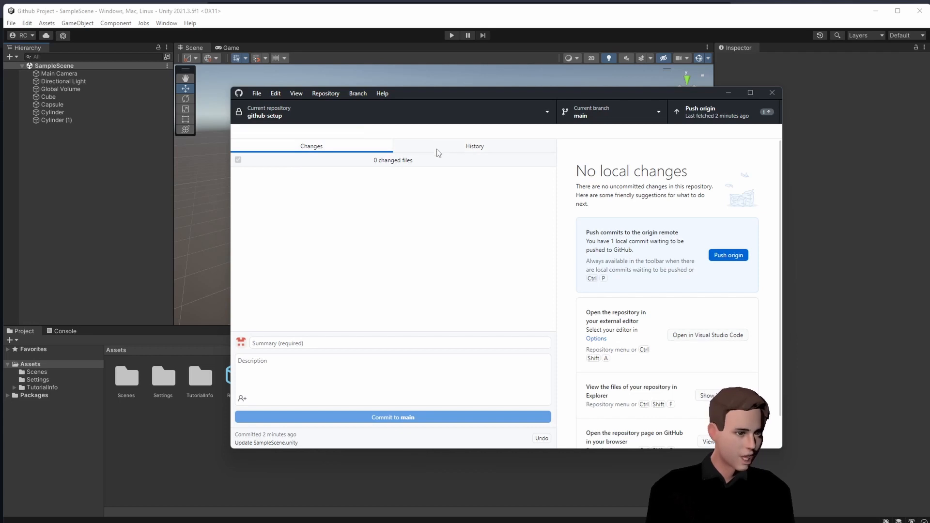
{"action": "left_click", "coordinate": [701, 120]}
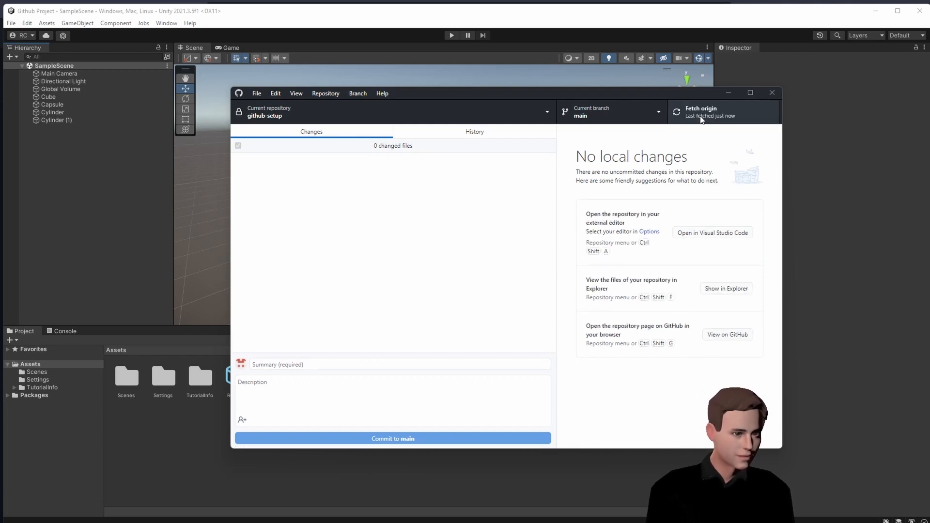
{"action": "left_click", "coordinate": [130, 208]}
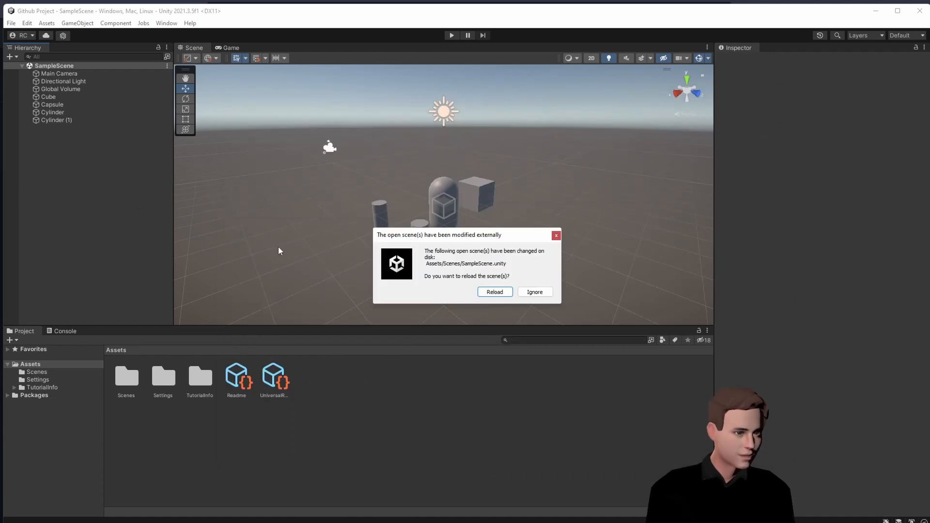
{"action": "left_click", "coordinate": [497, 292]}
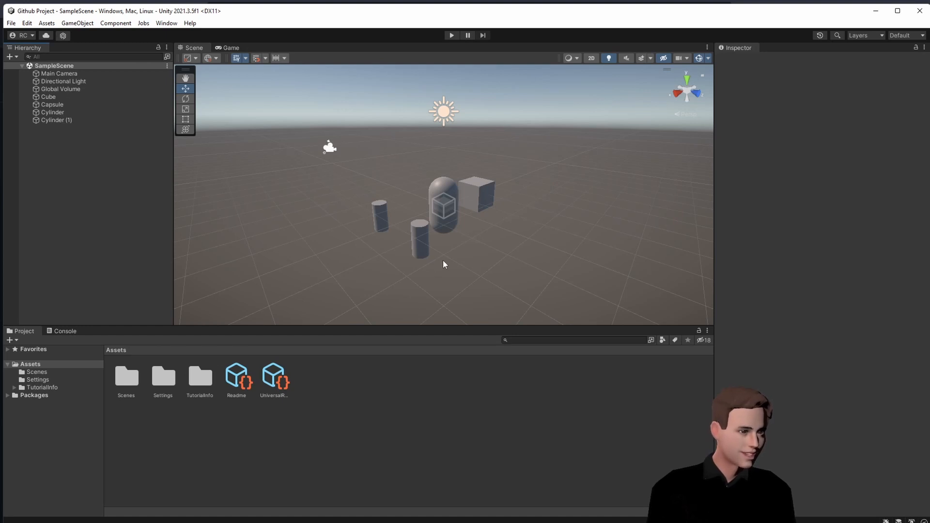
- Back in GitHub Desktop, delete new-branch, including its remote copy on GitHub
{"action": "key", "text": "alt+Tab"}
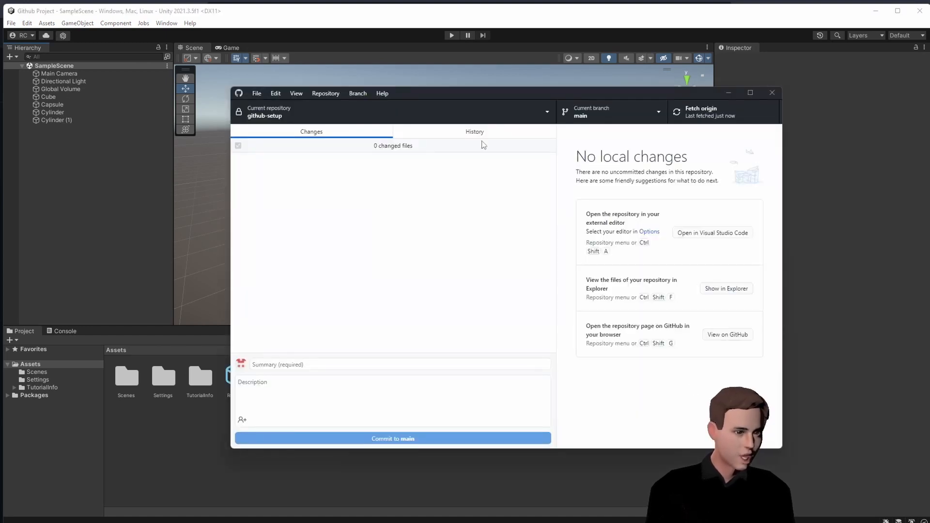
{"action": "left_click", "coordinate": [597, 109]}
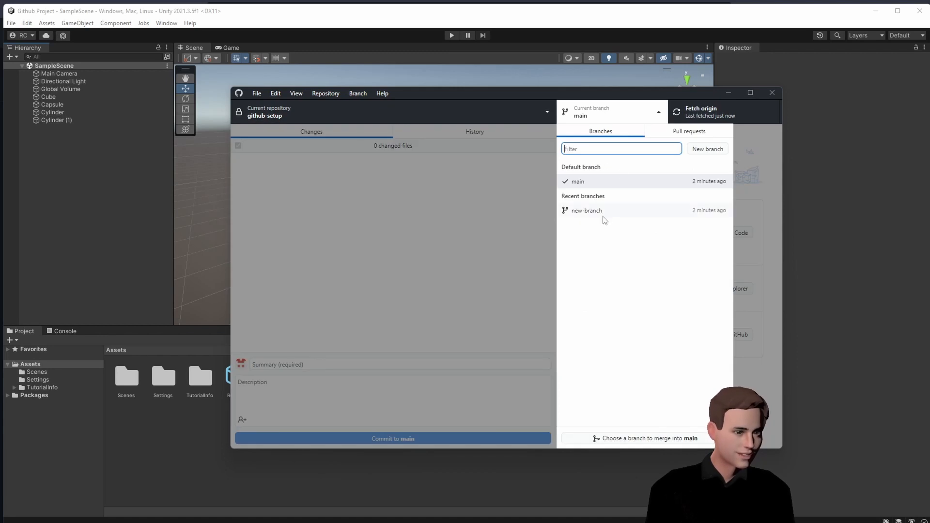
{"action": "right_click", "coordinate": [603, 216]}
{"action": "left_click", "coordinate": [636, 248]}
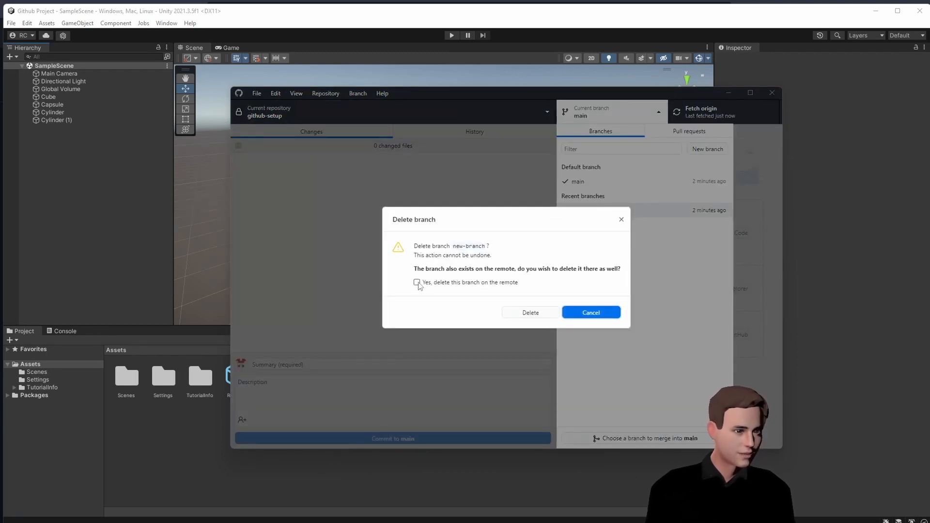
{"action": "left_click", "coordinate": [417, 285]}
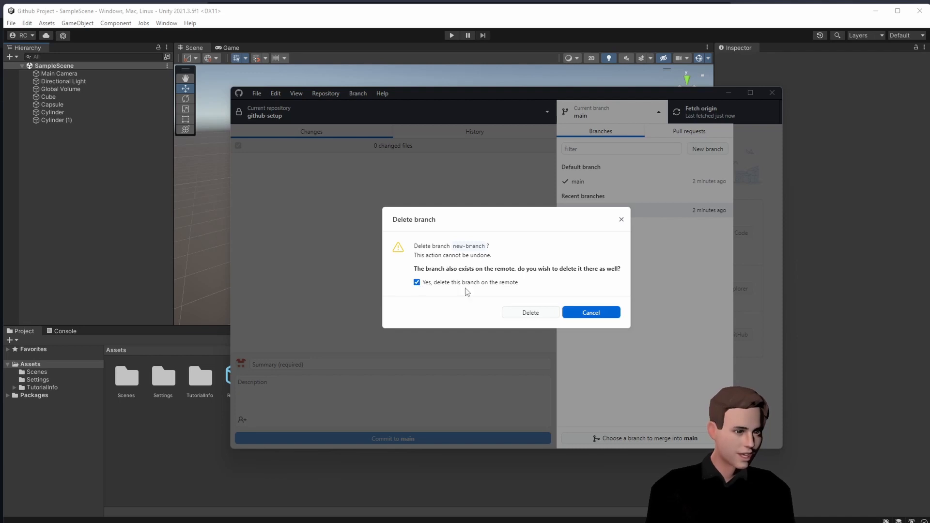
{"action": "left_click", "coordinate": [536, 316]}
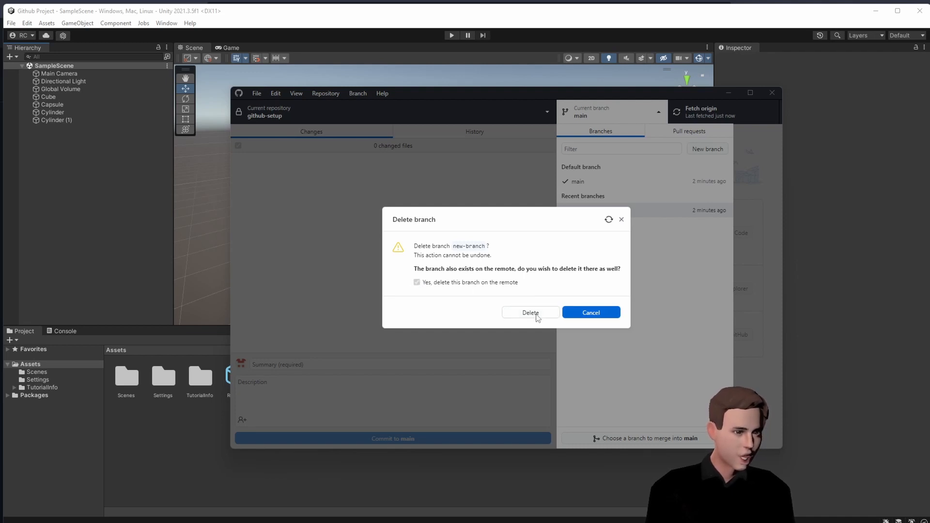